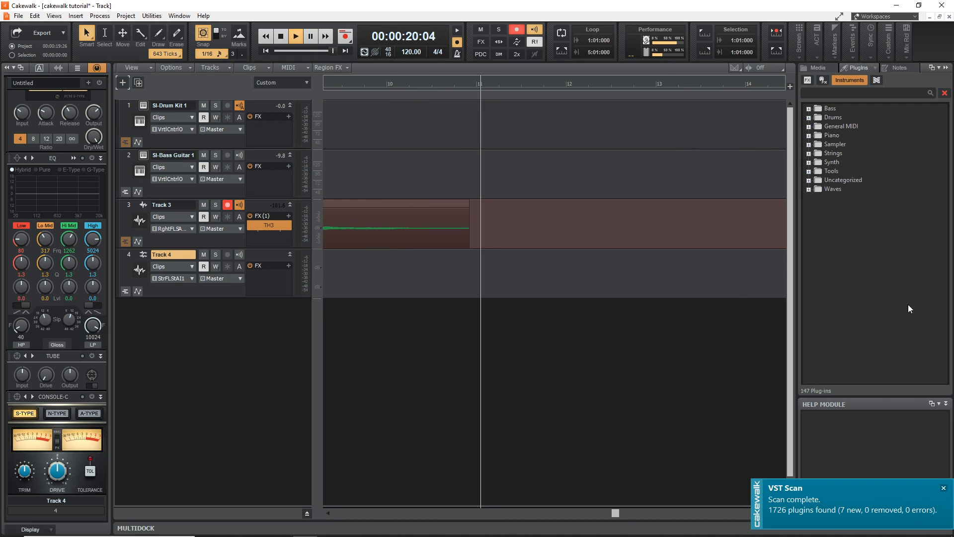
# - Dismiss the VST scan notice and select SI-Electric Piano among the piano instrument plug-ins
pyautogui.click(943, 494)
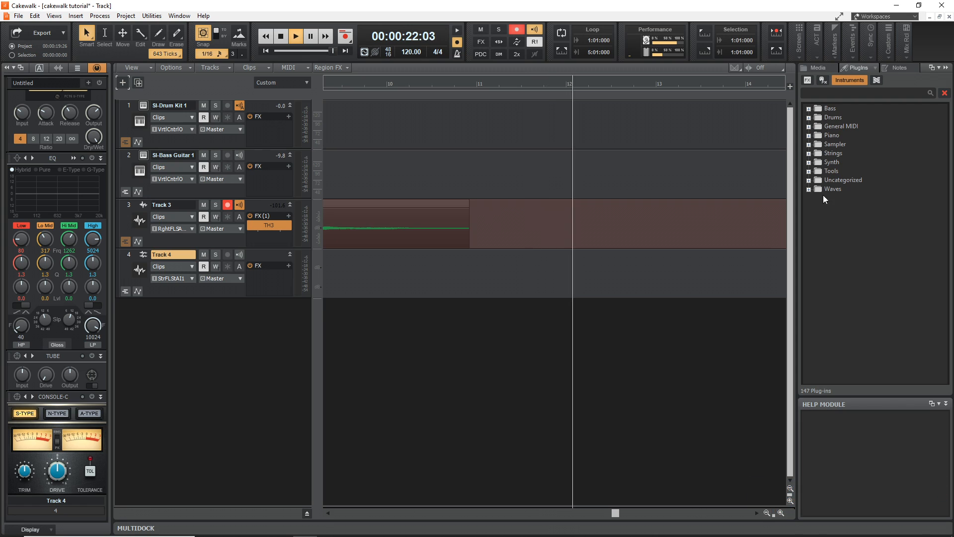
pyautogui.click(809, 136)
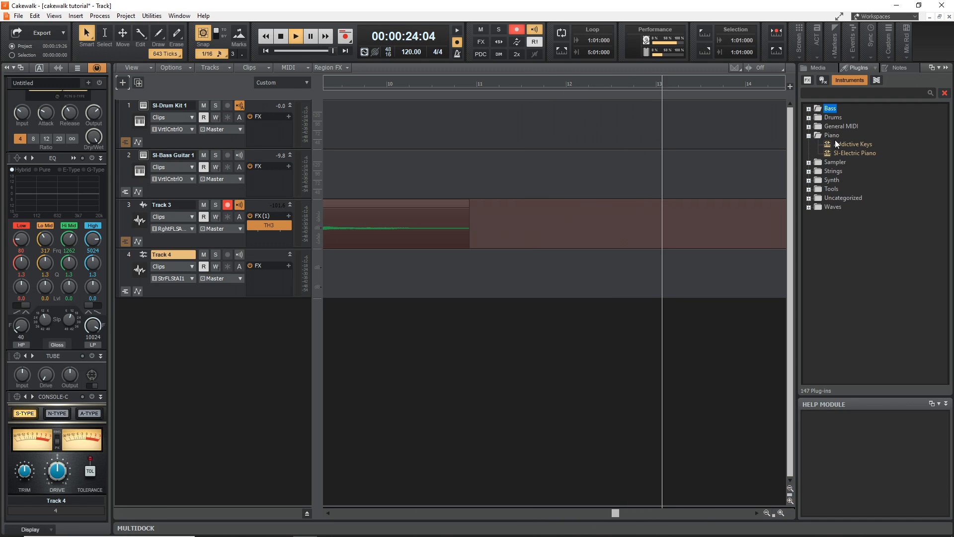
pyautogui.click(850, 153)
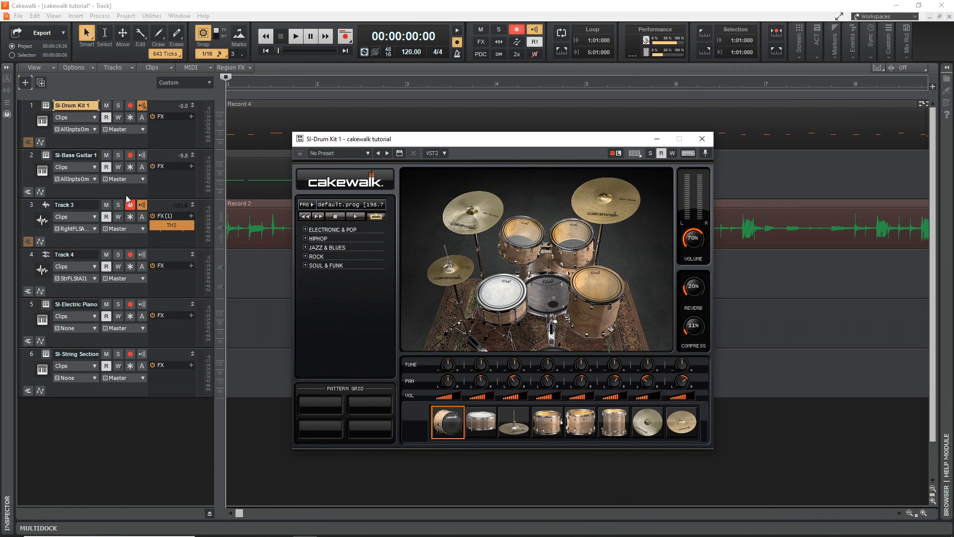
# - Open the instrument interfaces of the SI-Bass Guitar 1, SI-Electric Piano and SI-String Section tracks
pyautogui.click(47, 160)
pyautogui.click(47, 159)
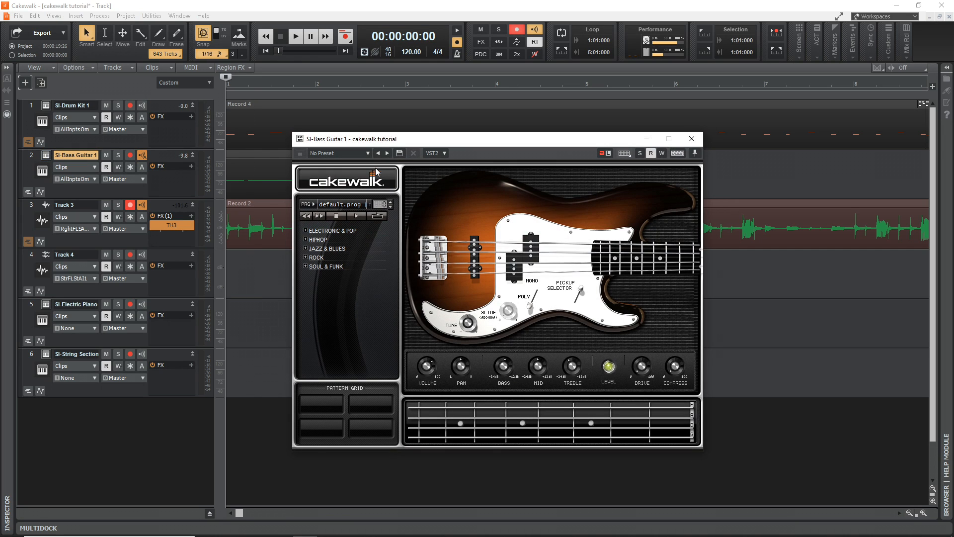
pyautogui.click(46, 305)
pyautogui.click(46, 354)
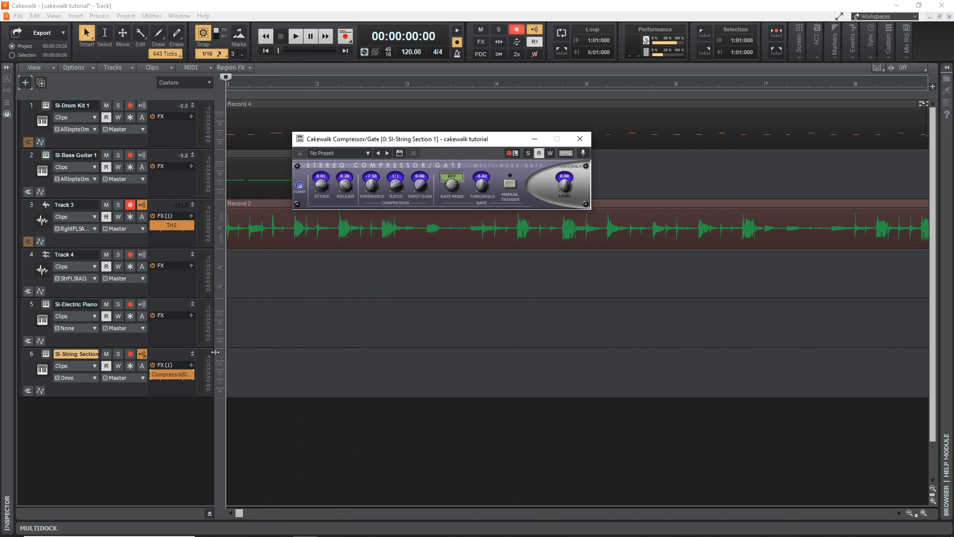
# - Open the audio effects available for insertion in the SI-String Section track's FX rack
pyautogui.rightClick(190, 367)
pyautogui.click(213, 374)
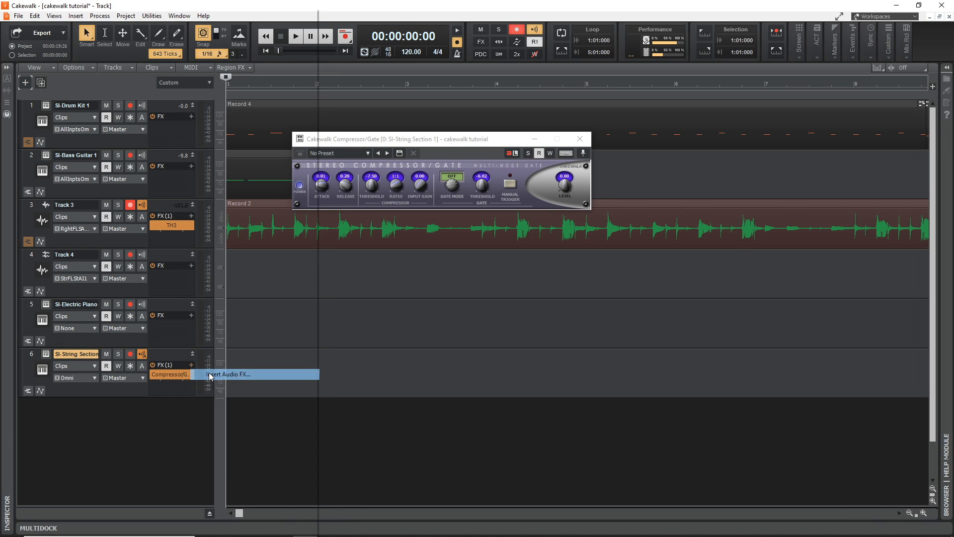
pyautogui.moveTo(213, 376)
pyautogui.moveTo(256, 282)
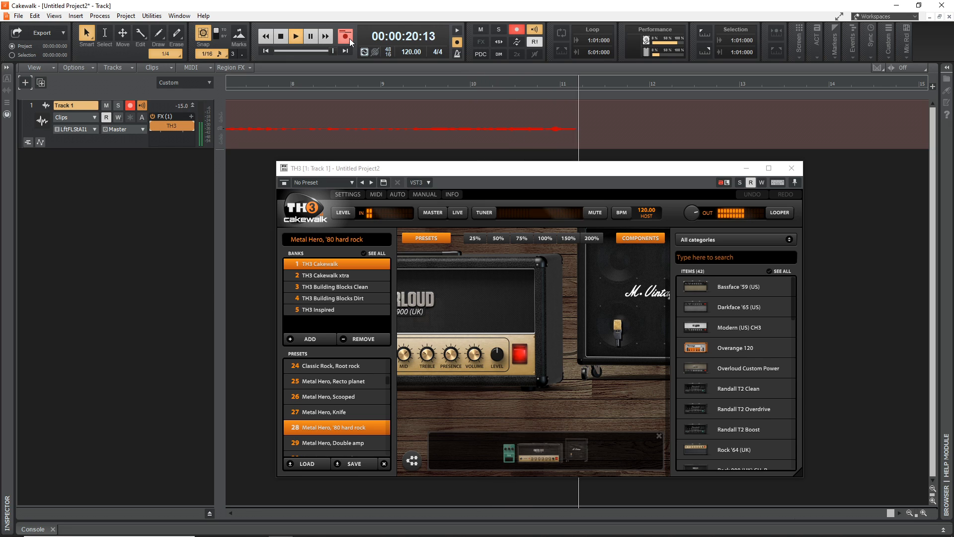
# - In Waveform, audition the Micro Drum Sampler's Crash 1, Maracas, Claves, three Conga and Clap pads
pyautogui.click(318, 189)
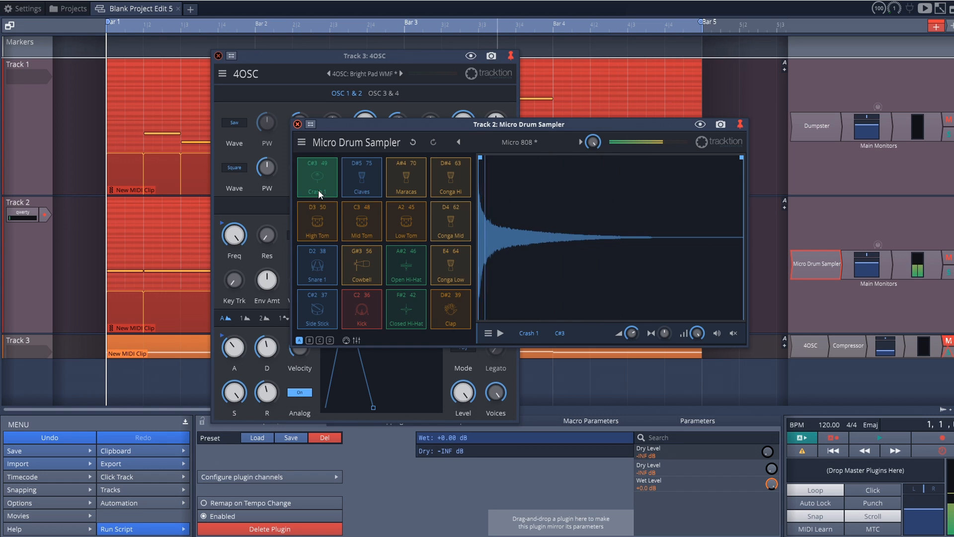
pyautogui.click(387, 187)
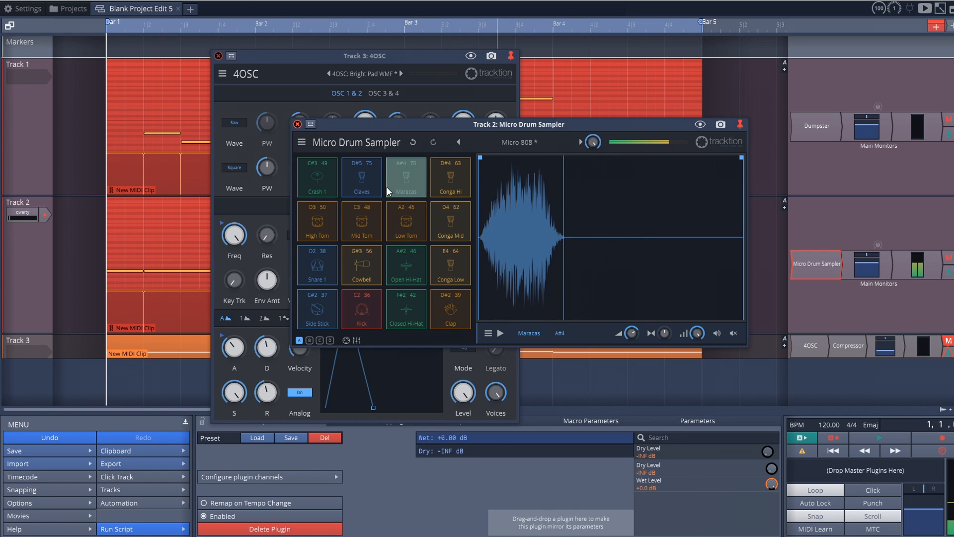
pyautogui.click(350, 181)
pyautogui.click(439, 183)
pyautogui.click(437, 225)
pyautogui.click(443, 274)
pyautogui.click(450, 294)
# - Bring Track 3's 4OSC synth forward and add Waveform's 4-Band Equaliser to that track's plugin chain
pyautogui.click(387, 58)
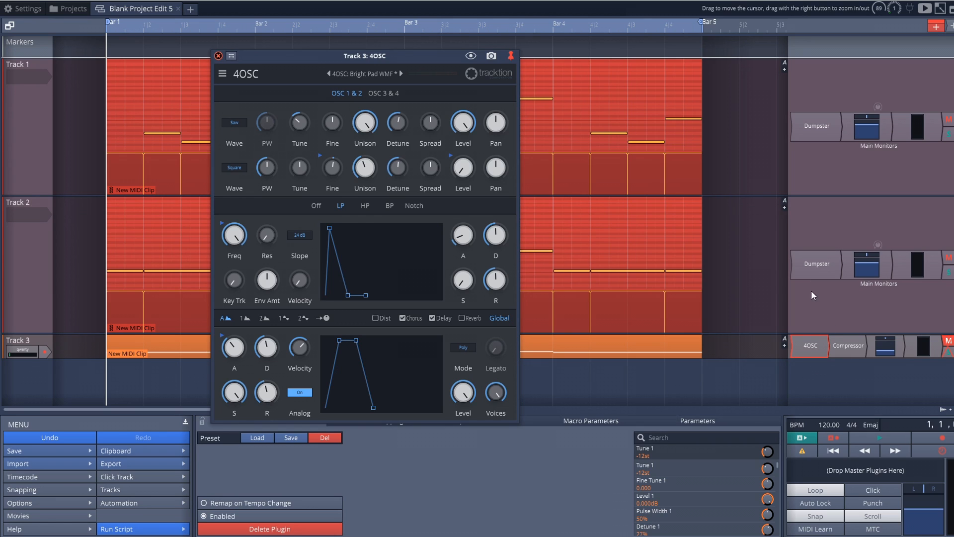
pyautogui.click(870, 345)
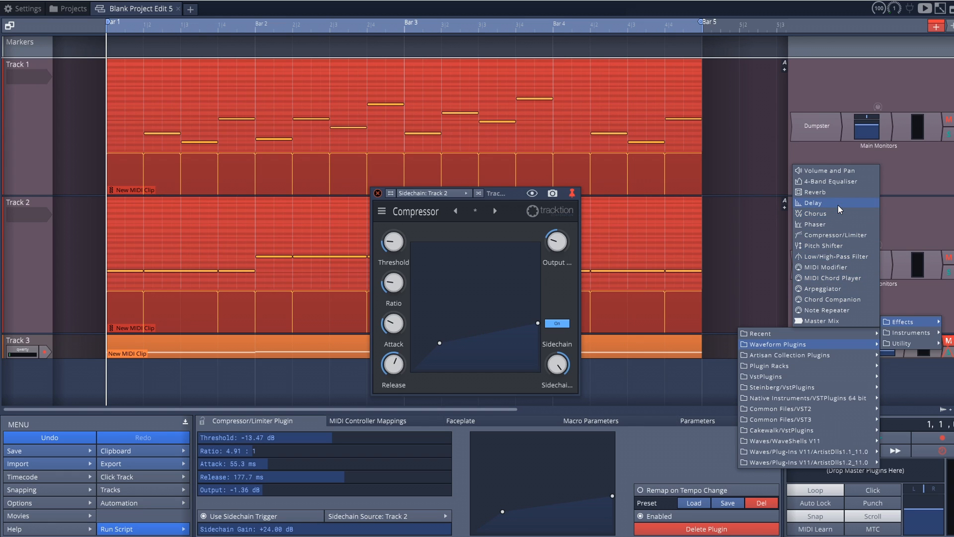
pyautogui.click(850, 182)
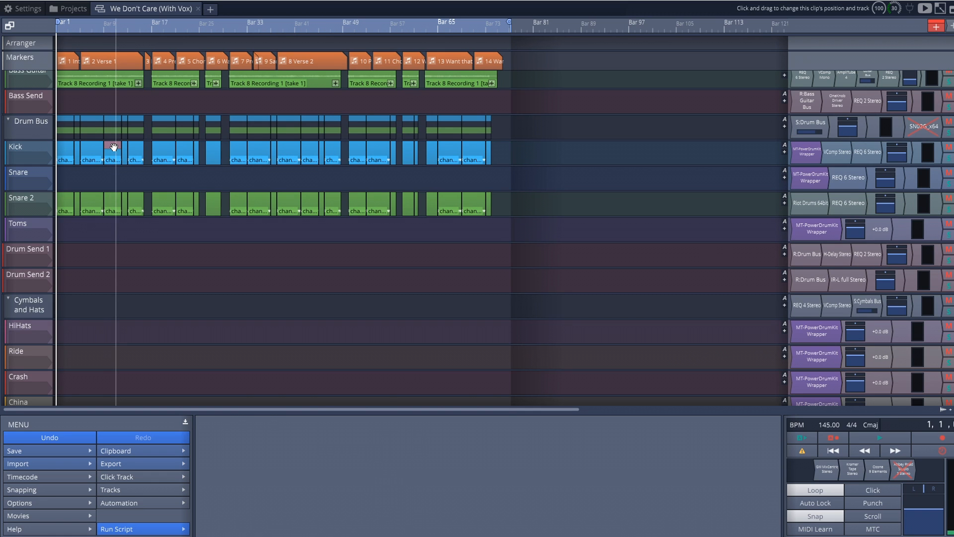
# - Open the Kick track's MIDI clip at bar 9 in the MIDI editor and fit its notes in view
pyautogui.doubleClick(114, 147)
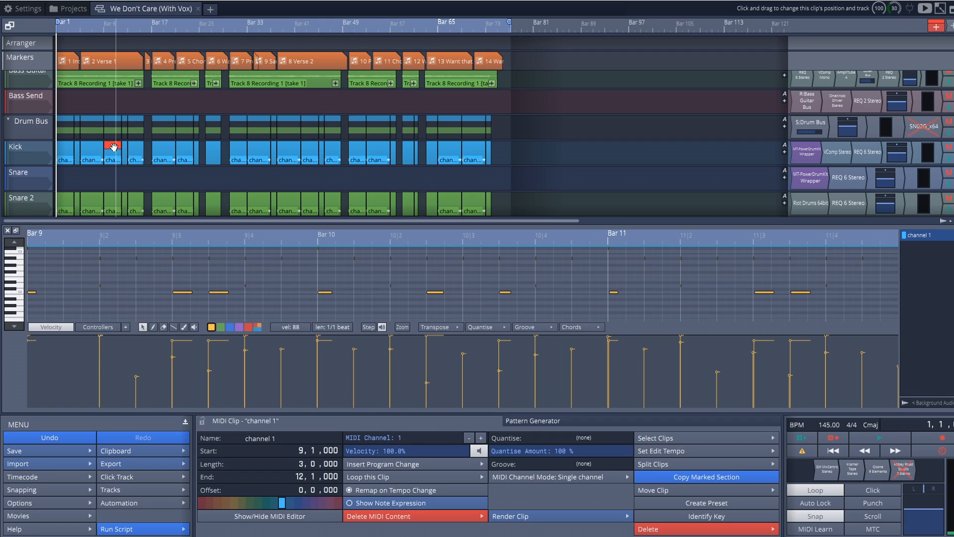
pyautogui.scroll(-4, 127, 243)
pyautogui.scroll(3, 137, 285)
pyautogui.scroll(4, 106, 236)
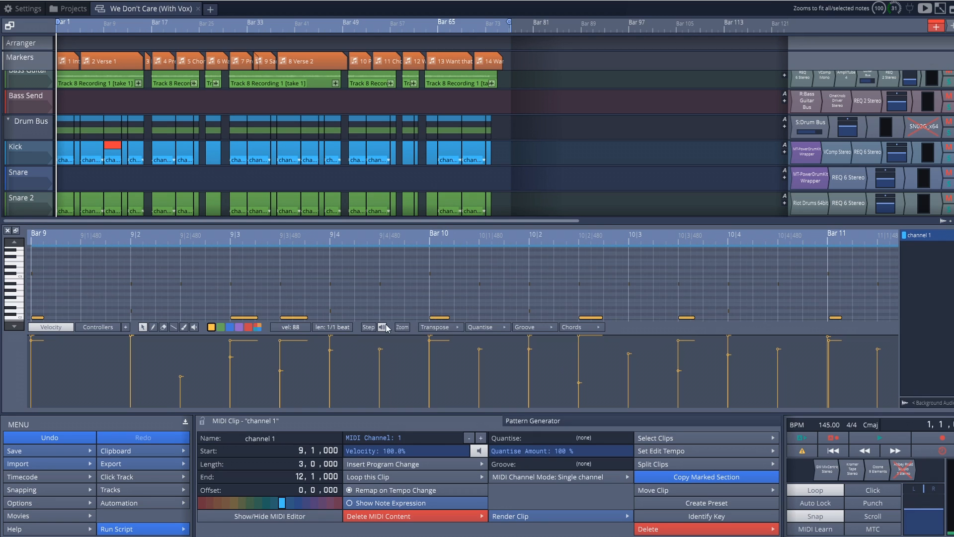
pyautogui.click(407, 327)
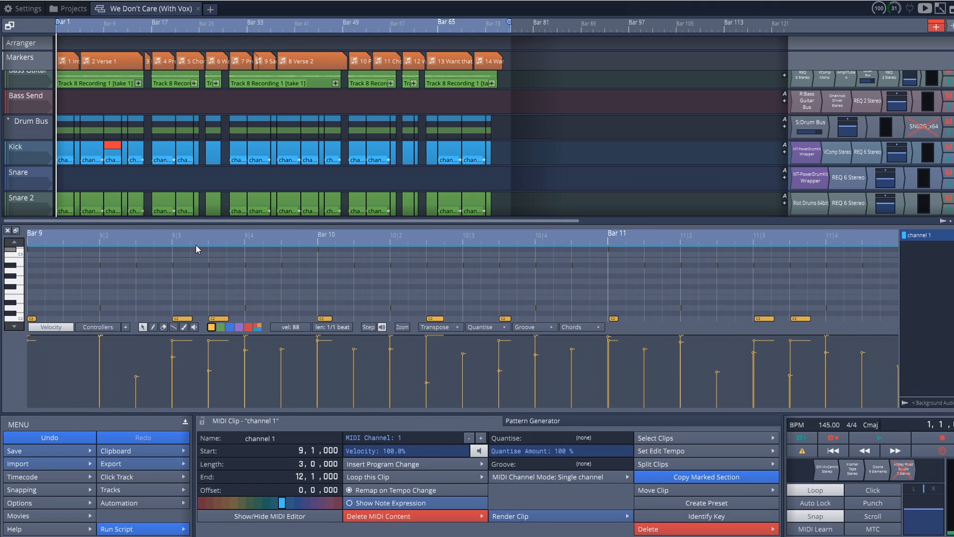
# - Examine the Kick clip's notes around bars 9 and 10 up close and close the MIDI editor
pyautogui.scroll(2, 196, 246)
pyautogui.scroll(-3, 194, 266)
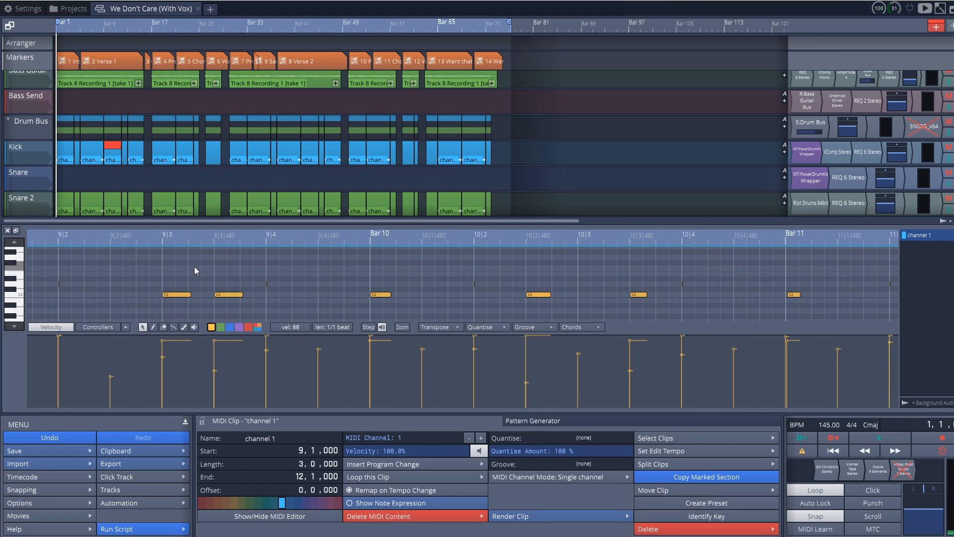
pyautogui.scroll(5, 201, 243)
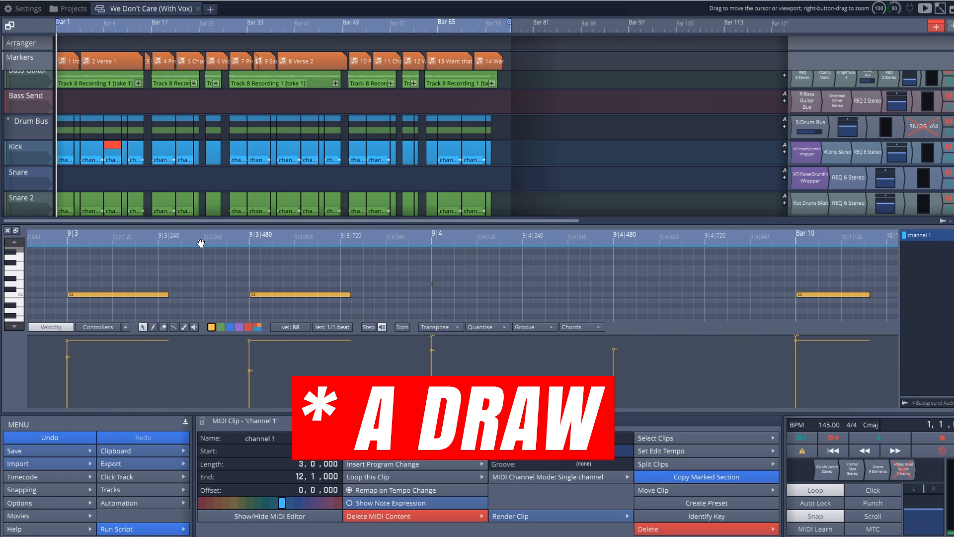
pyautogui.scroll(-3, 201, 243)
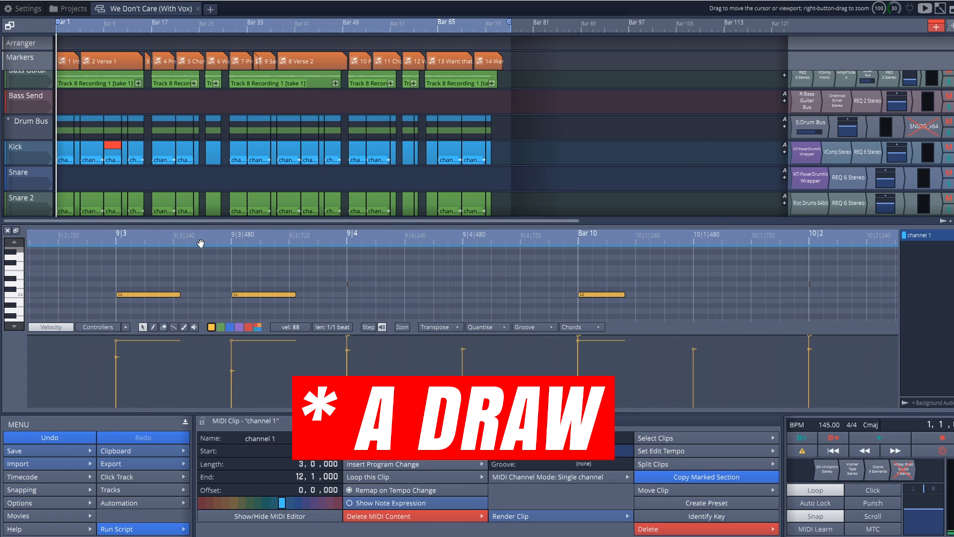
pyautogui.click(7, 231)
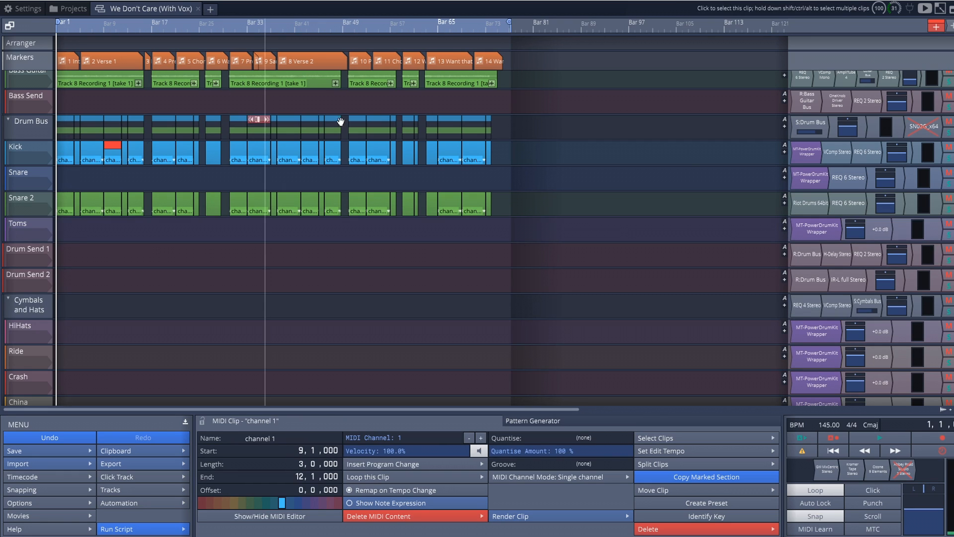
# - Show the mixer below the arrangement and play the song to watch the channel meters
pyautogui.click(940, 8)
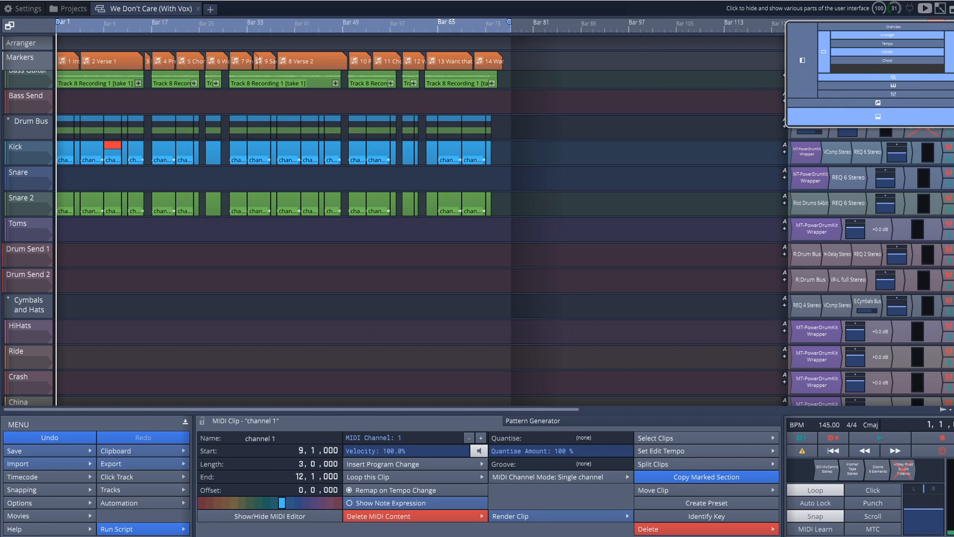
pyautogui.click(901, 91)
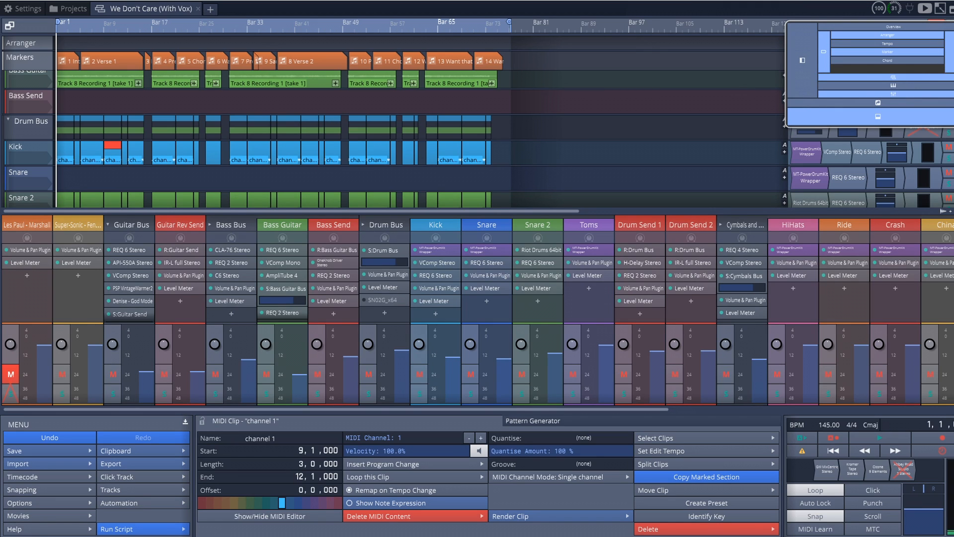
pyautogui.press('space')
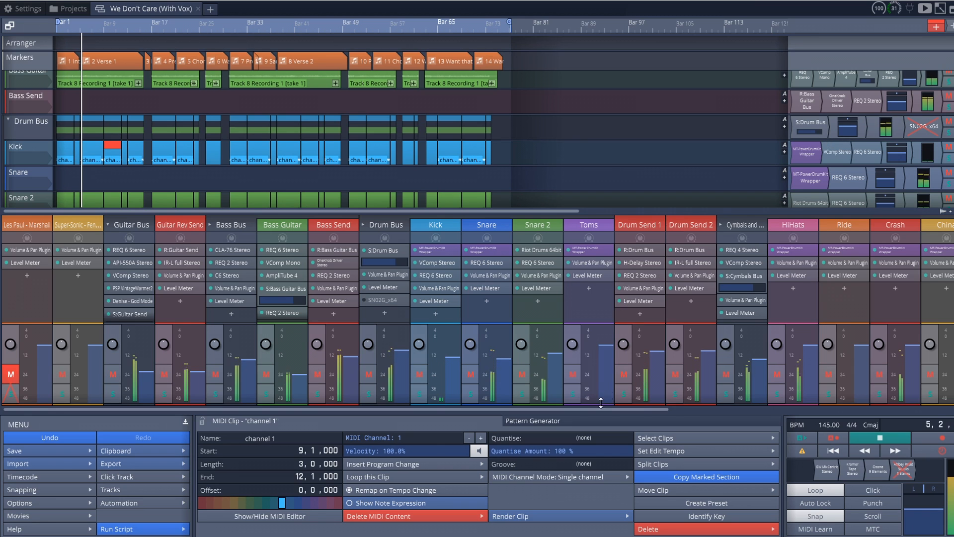
pyautogui.moveTo(573, 410); pyautogui.dragTo(890, 445)
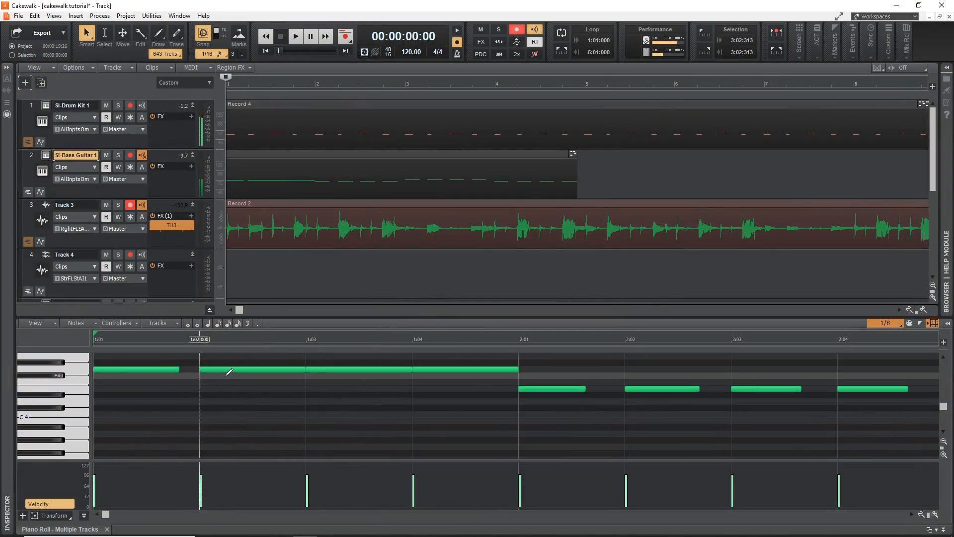
# - In Cakewalk, audition piano roll keys and draw a note at 1:02 above the existing SI-Bass Guitar 1 notes
pyautogui.scroll(-1, 229, 372)
pyautogui.scroll(4, 228, 372)
pyautogui.scroll(-1, 229, 372)
pyautogui.scroll(1, 228, 372)
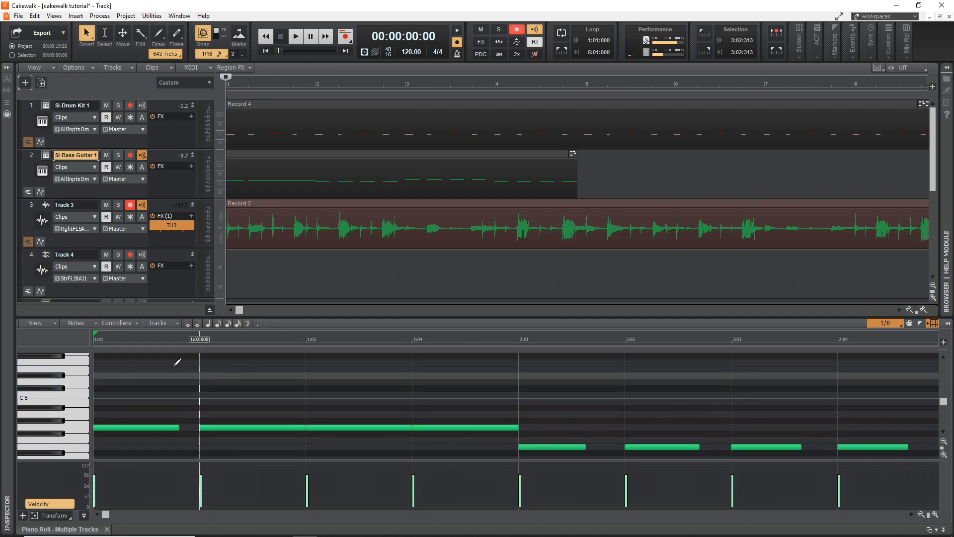
pyautogui.moveTo(61, 431); pyautogui.dragTo(66, 376)
pyautogui.click(208, 388)
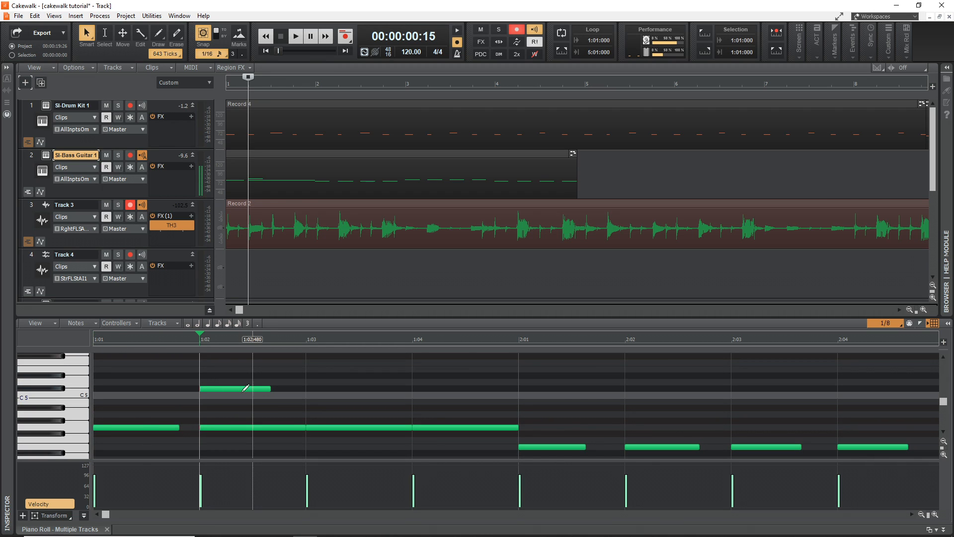
pyautogui.doubleClick(230, 389)
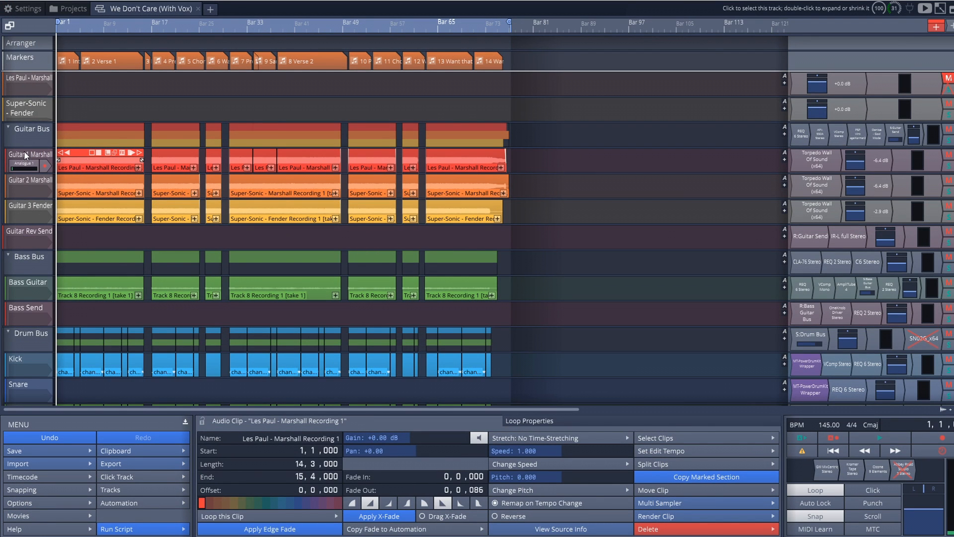
# - In Waveform, expand the Guitar 1 Marshall and Guitar 2 Marshall tracks and look through the track list
pyautogui.doubleClick(25, 156)
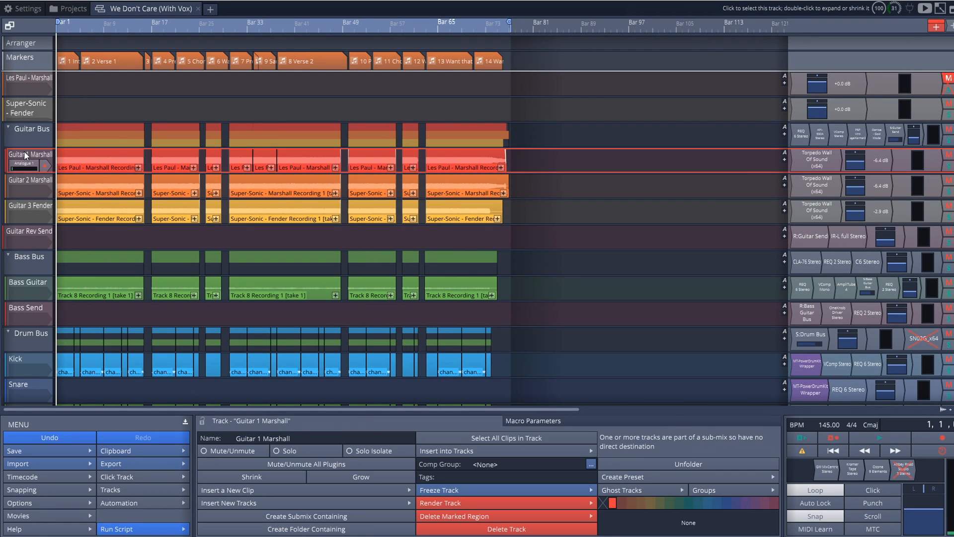
pyautogui.doubleClick(21, 289)
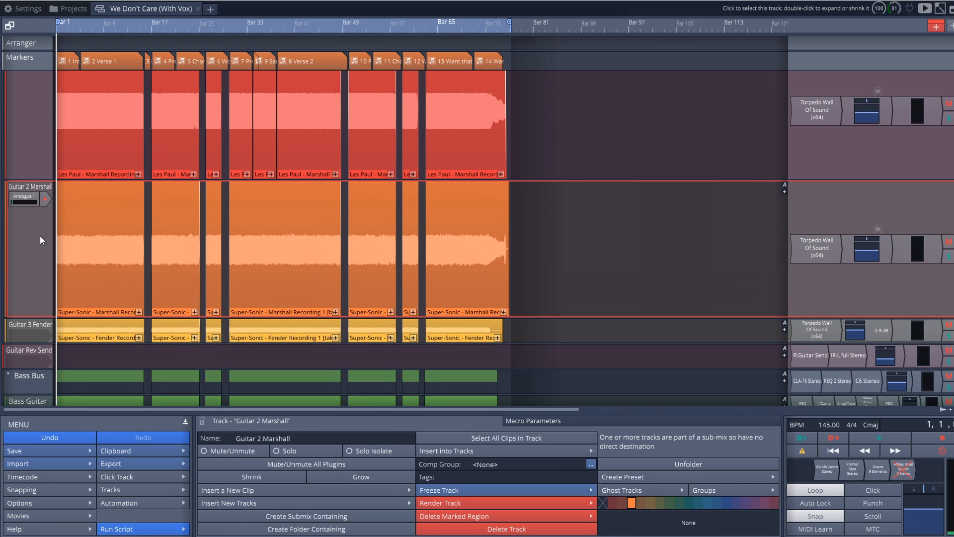
pyautogui.scroll(-4, 19, 229)
pyautogui.scroll(-2, 10, 228)
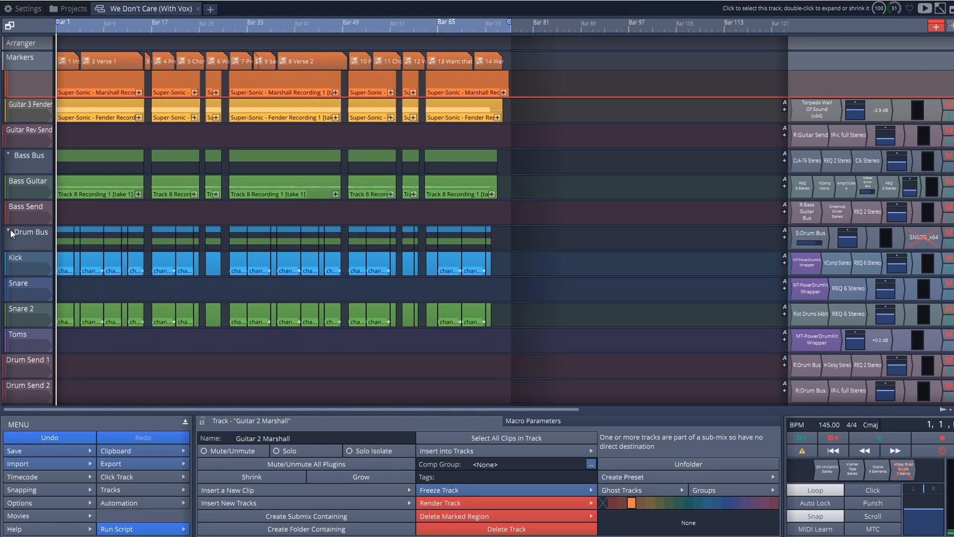
pyautogui.scroll(3, 9, 229)
pyautogui.scroll(3, 11, 232)
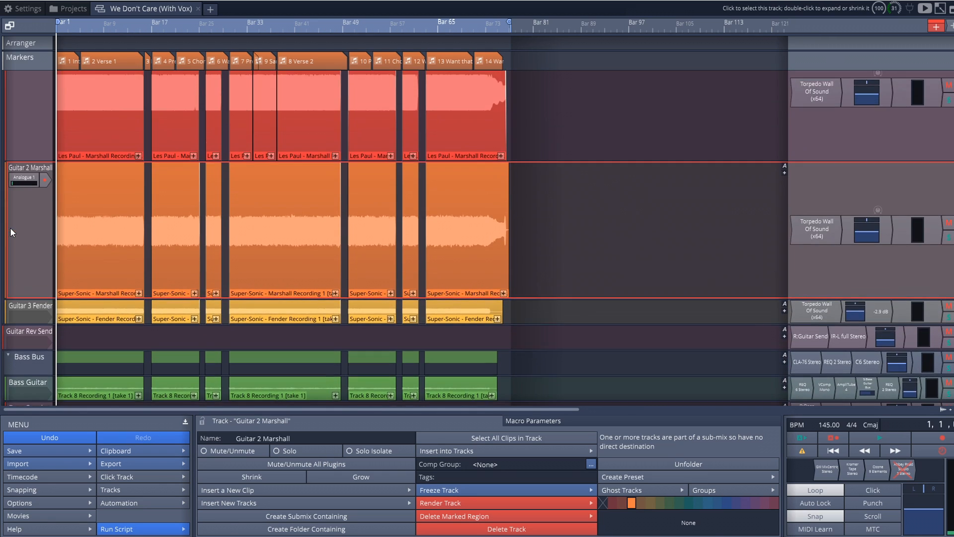
# - Play the song from the start while looking through the tracks and stop playback
pyautogui.press('space')
pyautogui.scroll(-10, 10, 228)
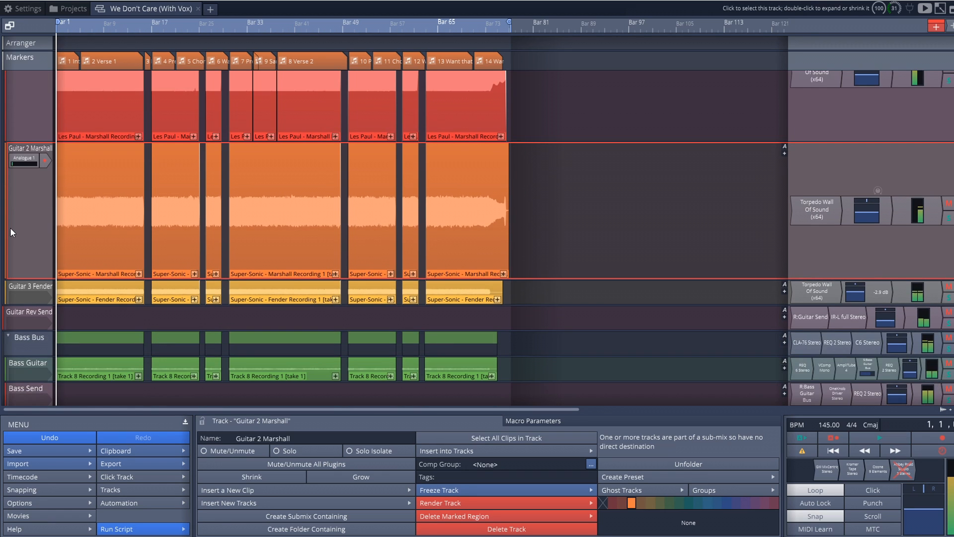
pyautogui.press('space')
pyautogui.scroll(-8, 8, 258)
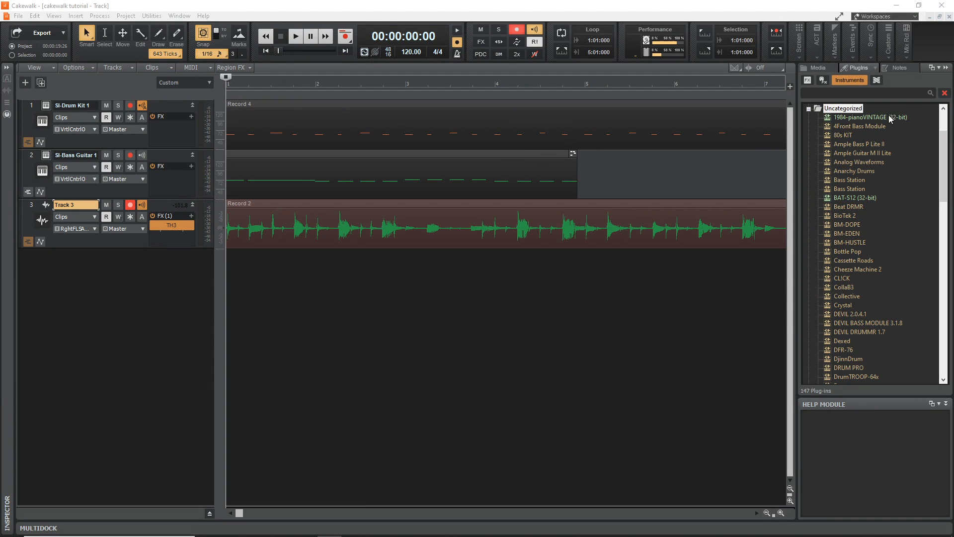
# - In Cakewalk, add 1984-pianoVINTAGE (32-bit) as an instrument track below Track 3 and open its interface mid-workspace
pyautogui.moveTo(888, 116); pyautogui.dragTo(163, 294)
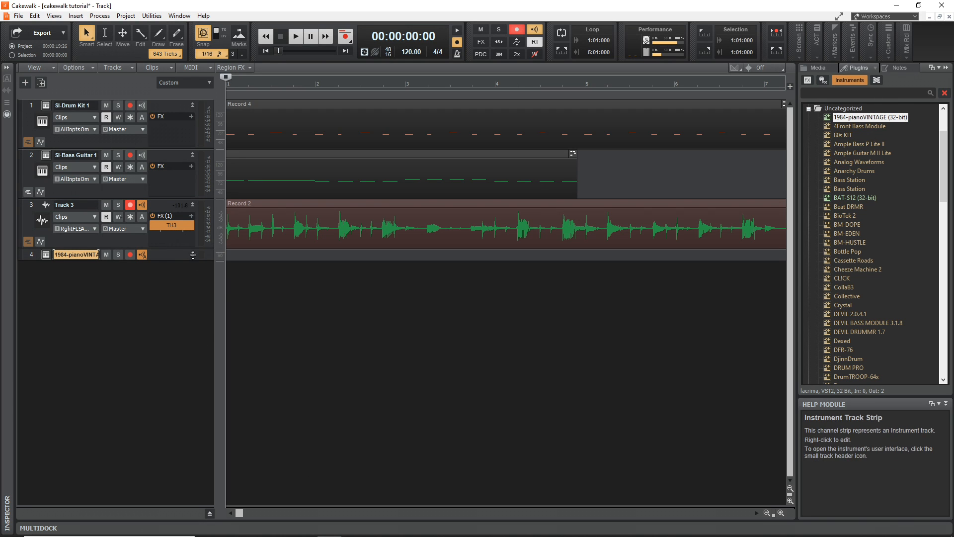
pyautogui.click(192, 255)
pyautogui.click(47, 255)
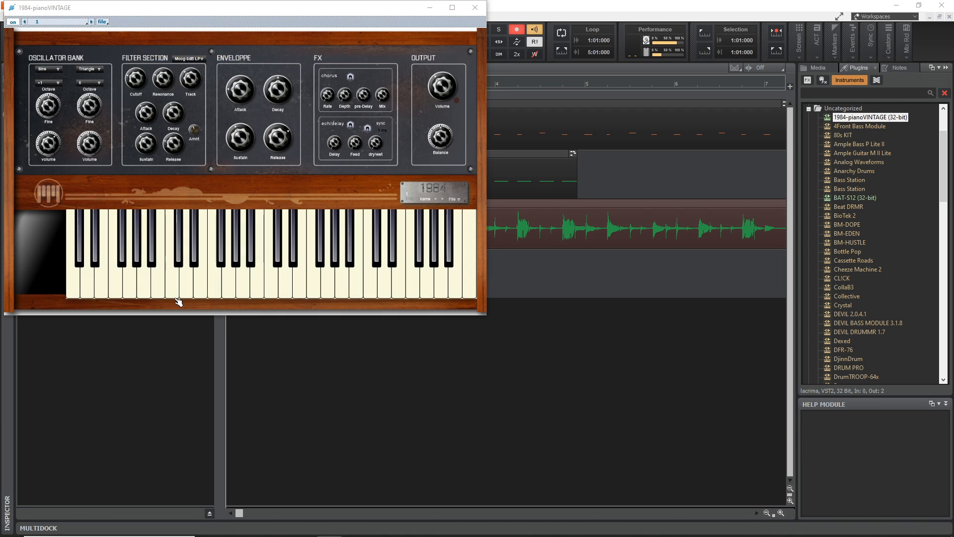
pyautogui.moveTo(298, 18); pyautogui.dragTo(538, 198)
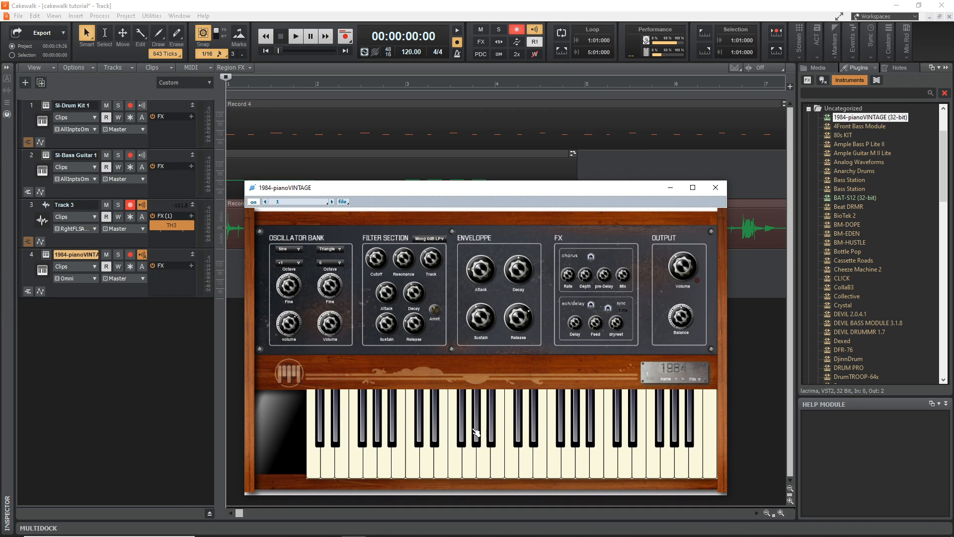
# - Choose a preset from the 1984-pianoVINTAGE instrument's preset list
pyautogui.click(330, 202)
pyautogui.click(301, 223)
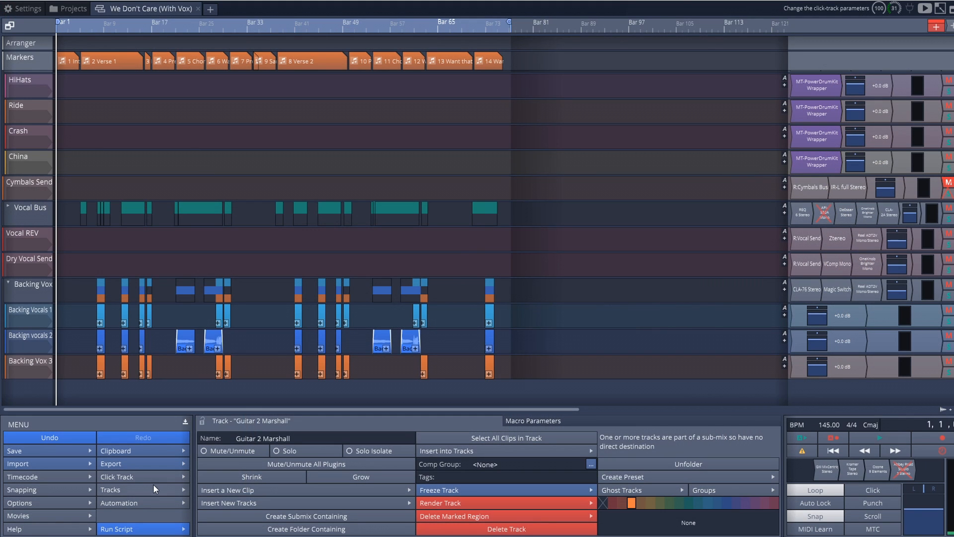
# - In Waveform, create 14 new tracks at once
pyautogui.click(189, 494)
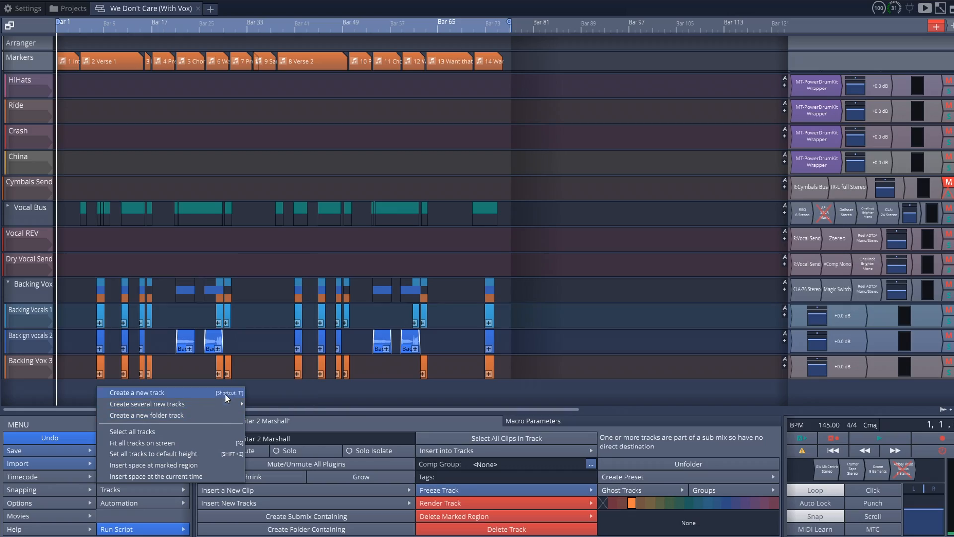
pyautogui.moveTo(228, 403)
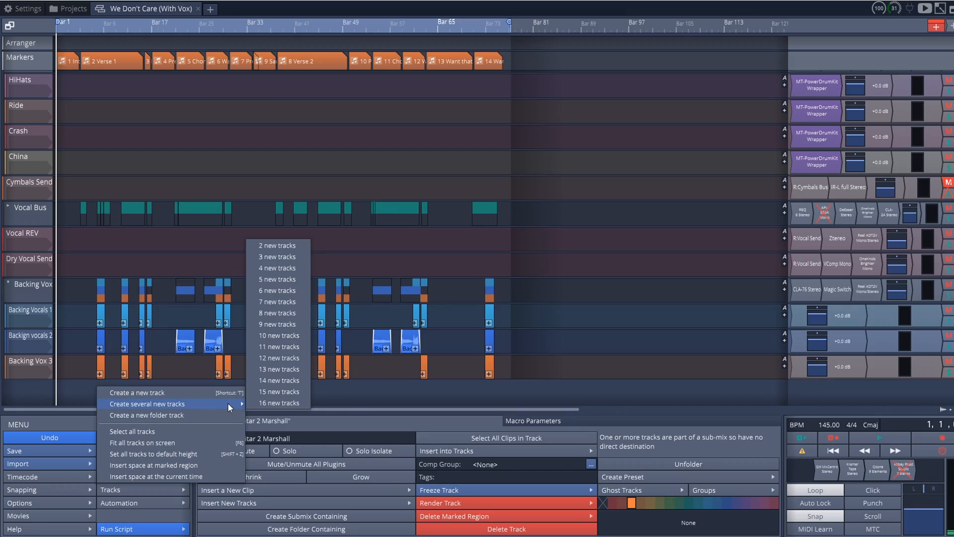
pyautogui.click(273, 375)
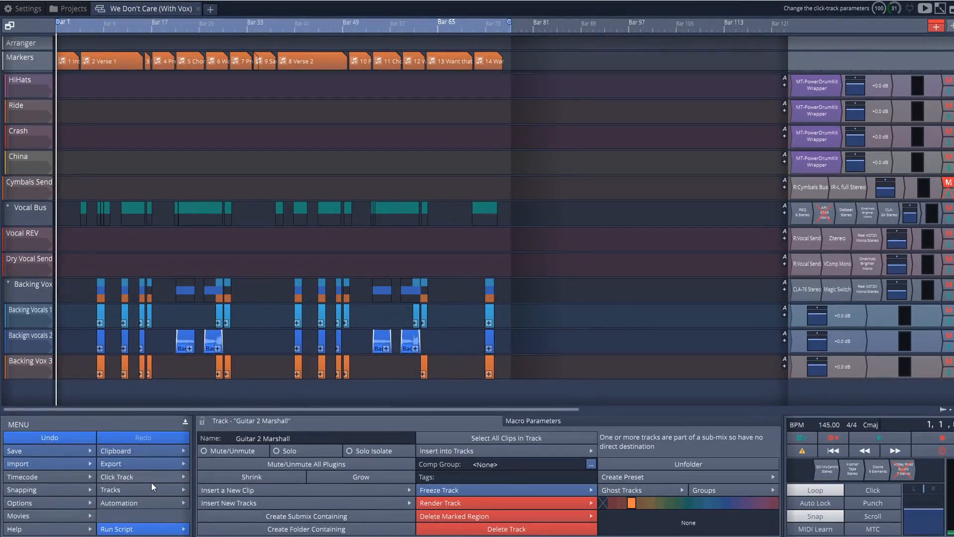
pyautogui.moveTo(186, 494)
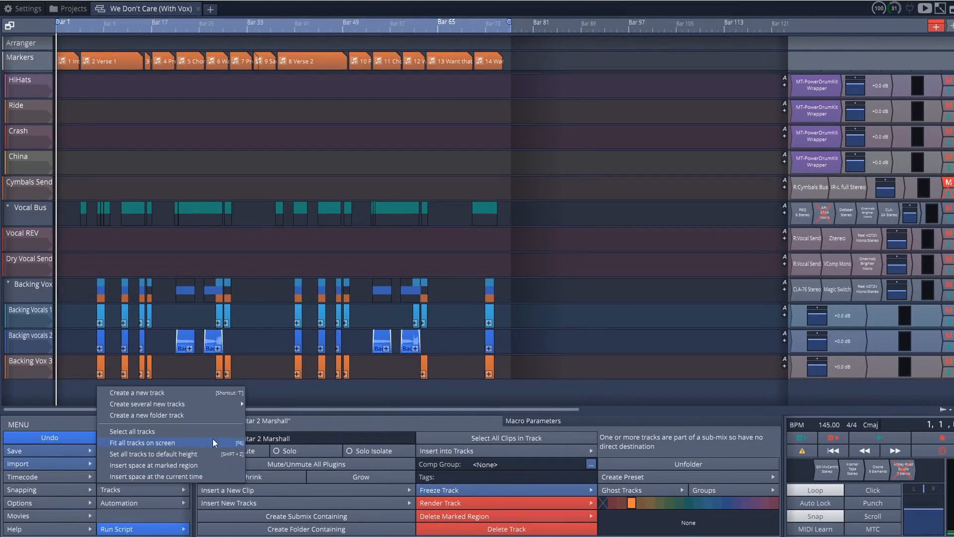
pyautogui.moveTo(227, 403)
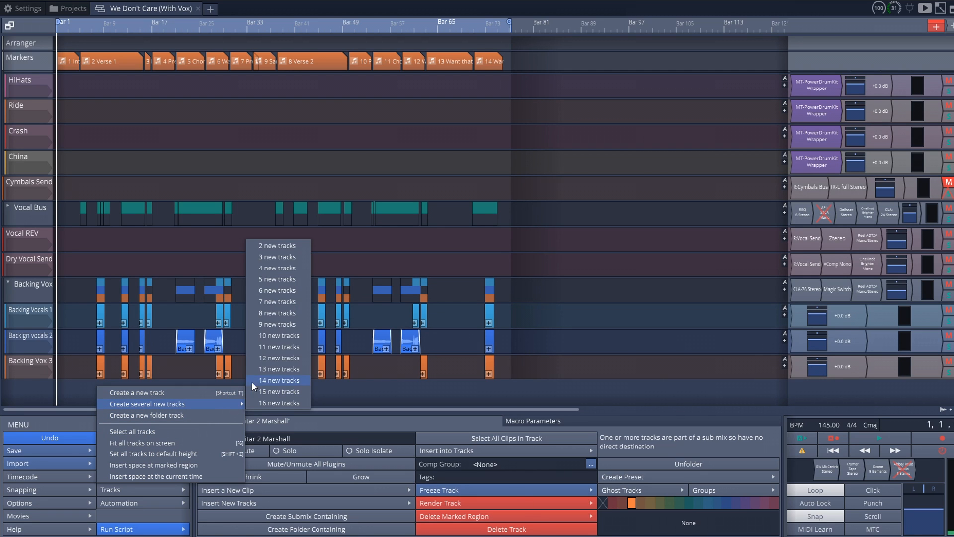
pyautogui.click(275, 381)
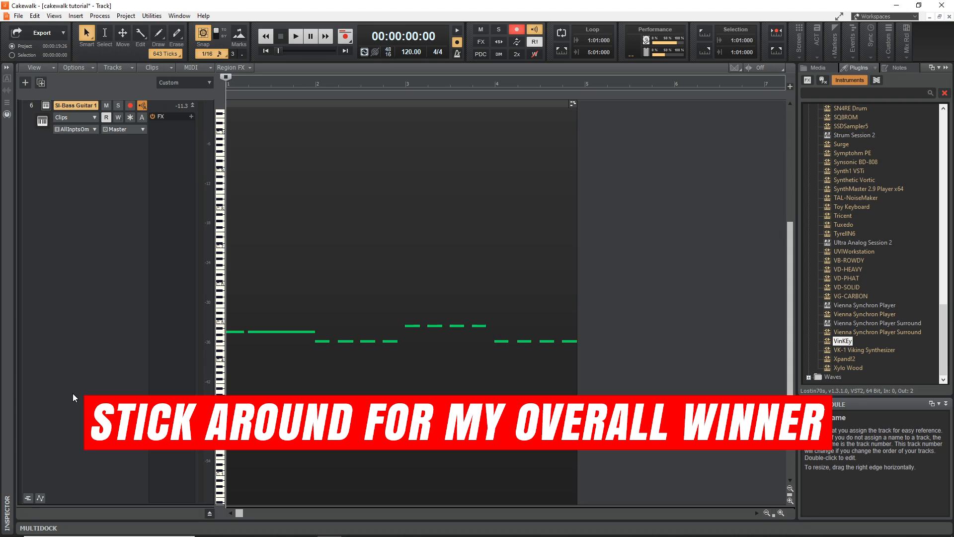
# - In Cakewalk, play the song from the start and nudge the Master bus fader slightly down in the console
pyautogui.press('space')
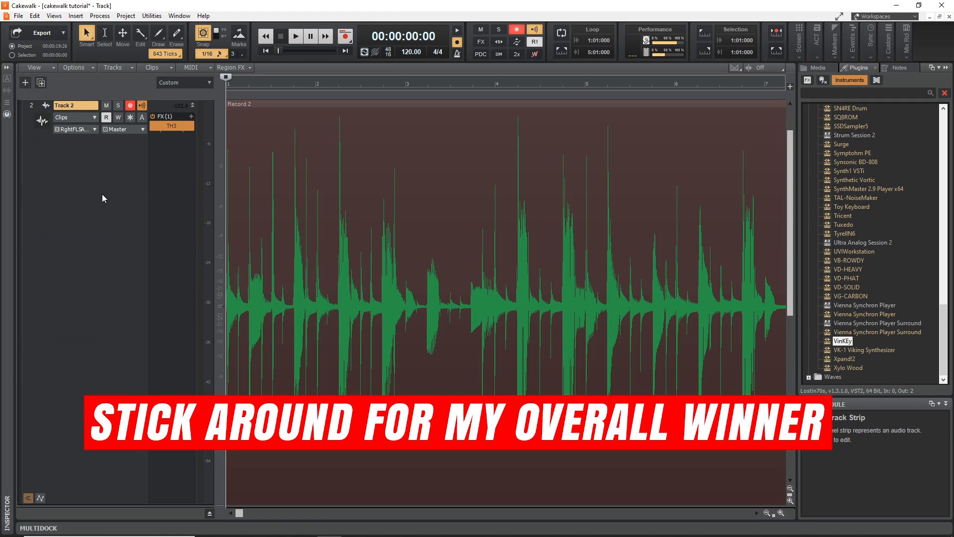
pyautogui.press('space')
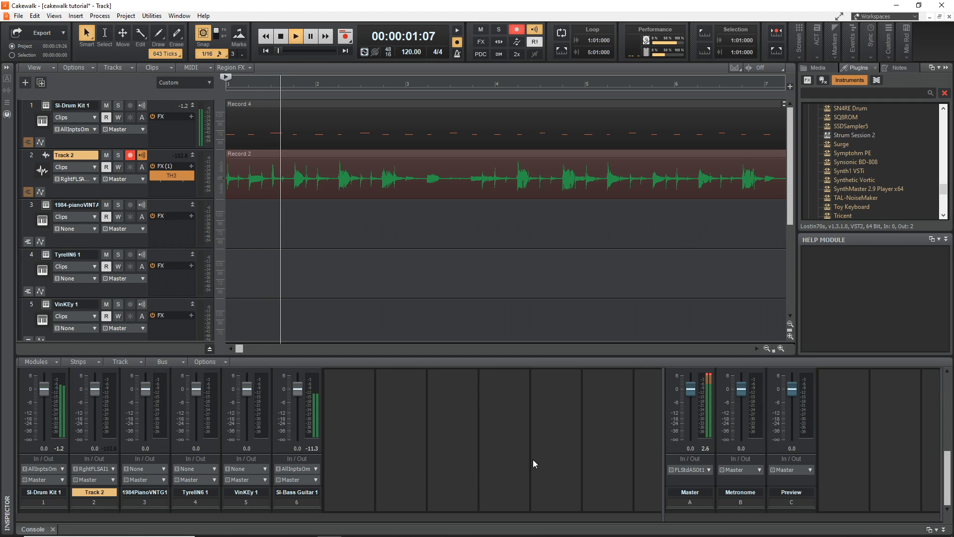
pyautogui.moveTo(691, 389); pyautogui.dragTo(692, 391)
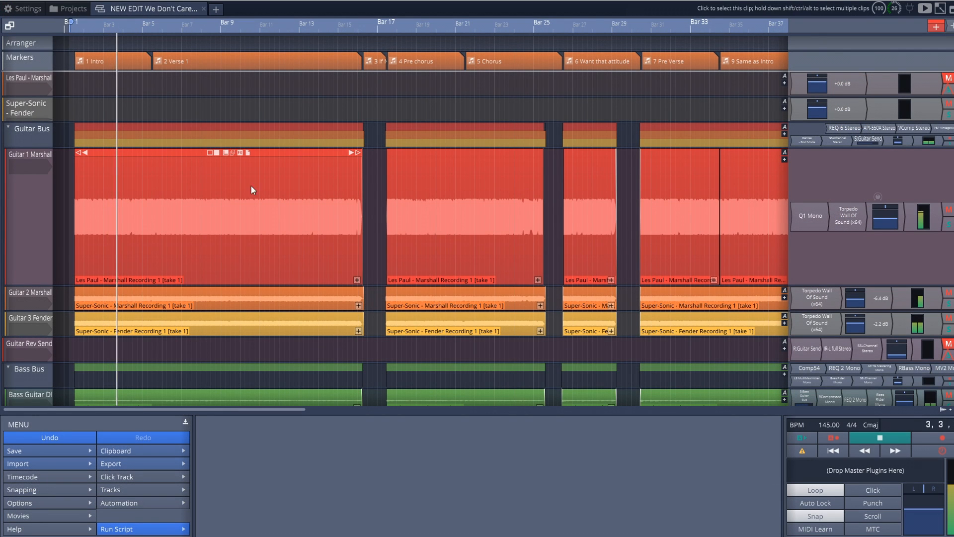
# - In Waveform, set the Guitar 1 Marshall track's volume to -5.15 dB during playback and restart from the beginning
pyautogui.moveTo(886, 217)
pyautogui.mouseDown()
pyautogui.moveTo(874, 276)
pyautogui.moveTo(890, 213)
pyautogui.moveTo(789, 213)
pyautogui.moveTo(953, 213)
pyautogui.moveTo(871, 212)
pyautogui.mouseUp()
pyautogui.click(71, 352)
pyautogui.scroll(-2, 43, 361)
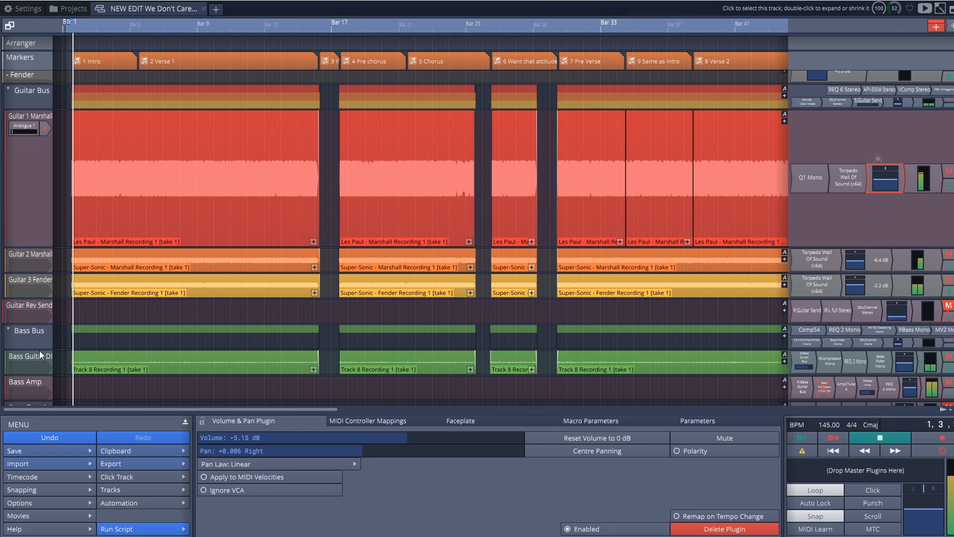
# - Open the first clip of the Kick track in the MIDI editor and enlarge its note view
pyautogui.scroll(-3, 40, 347)
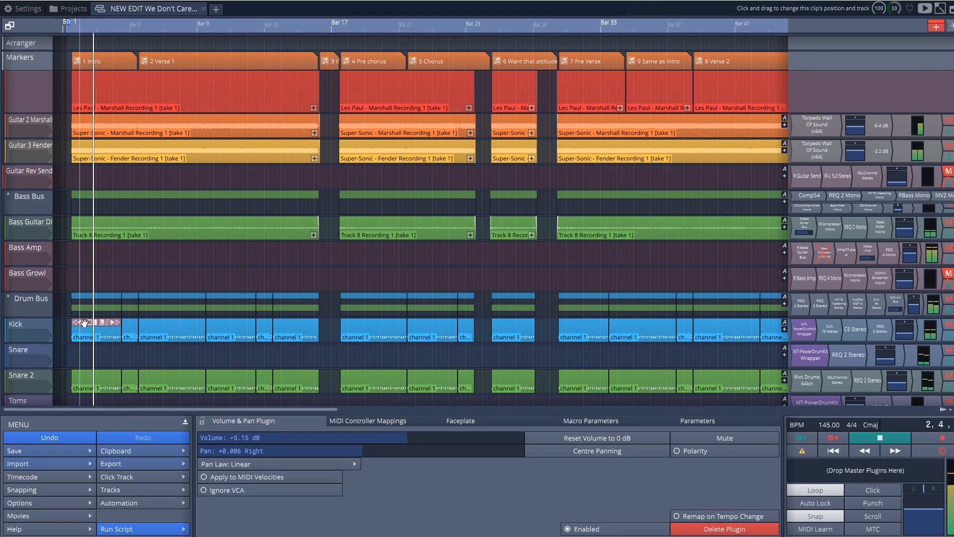
pyautogui.doubleClick(86, 323)
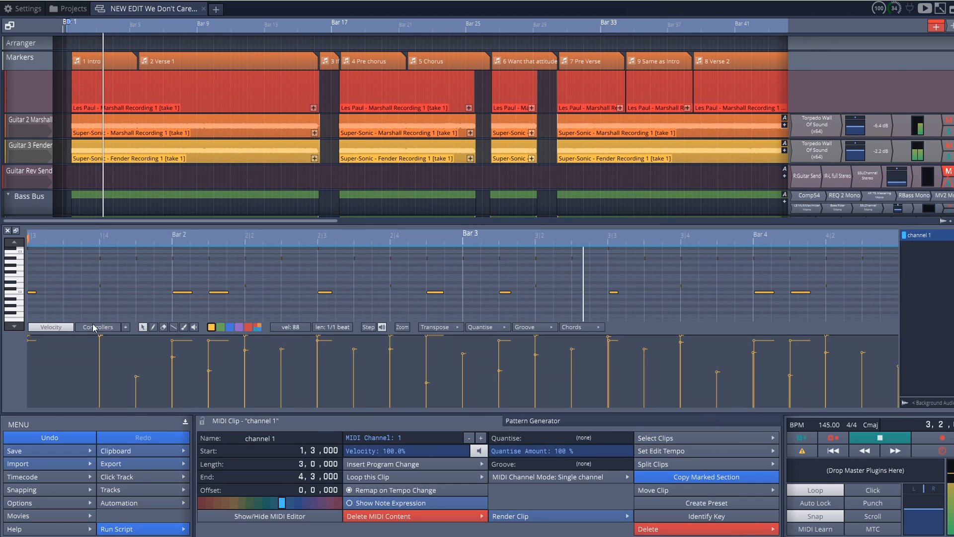
pyautogui.click(399, 327)
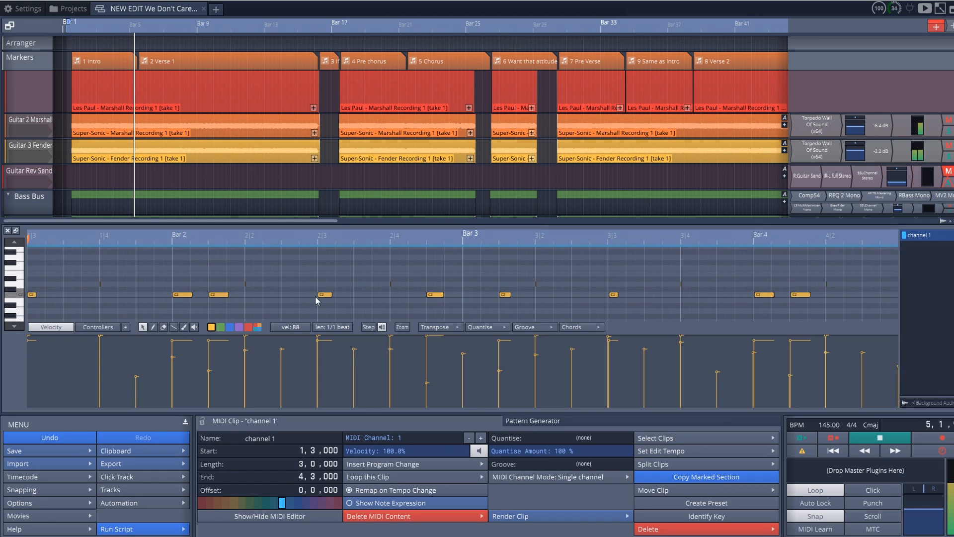
pyautogui.click(342, 294)
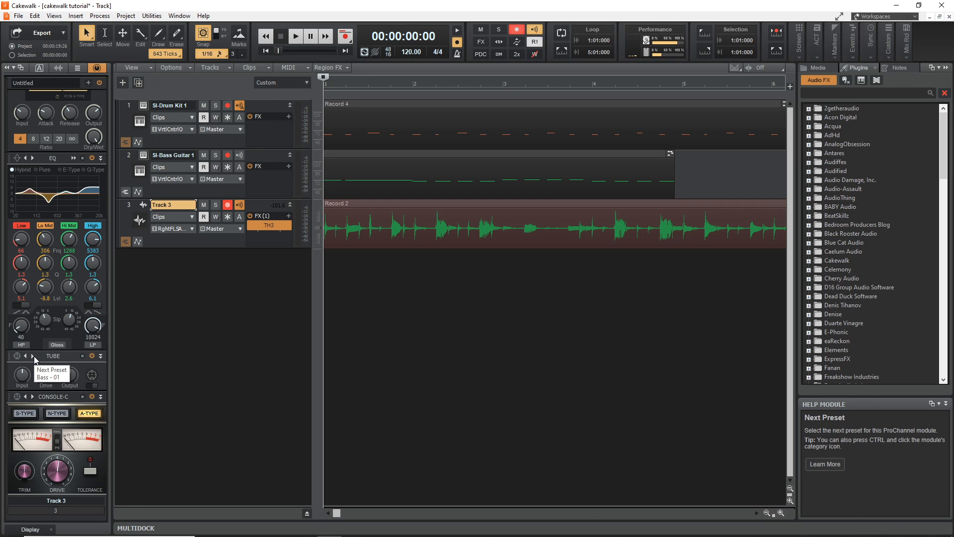
# - In Cakewalk, link the Tape module's levels in Track 3's ProChannel, adjust its playback level and open the ProChannel module options
pyautogui.scroll(3, 58, 359)
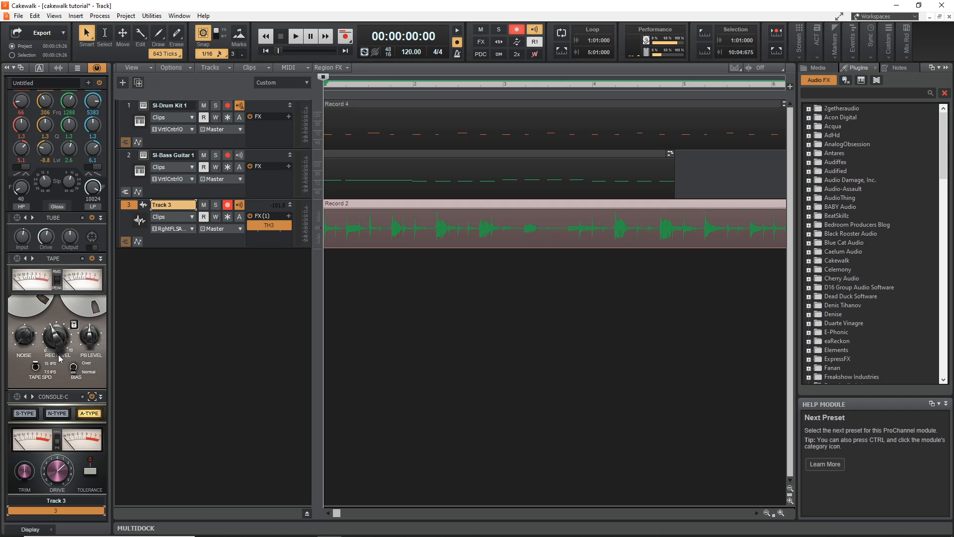
pyautogui.click(74, 326)
pyautogui.moveTo(89, 334); pyautogui.dragTo(86, 379)
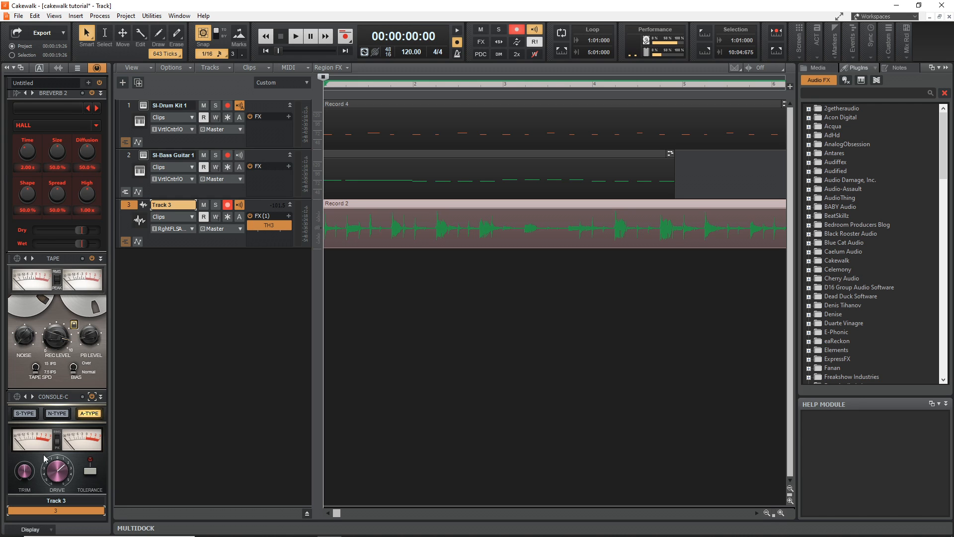
pyautogui.rightClick(68, 401)
pyautogui.moveTo(84, 407)
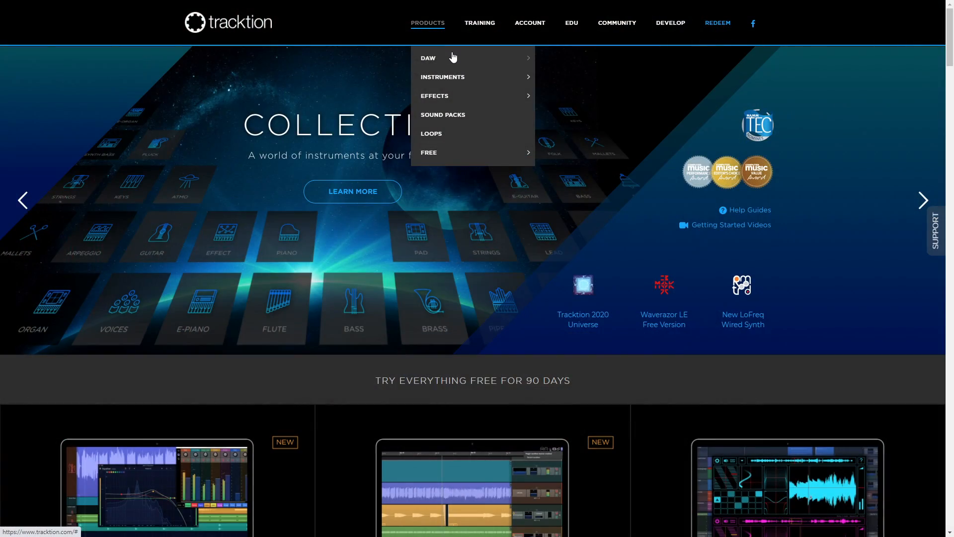
# - On the Tracktion website, go from the Waveform Free page to its free download and look through the downloadable products
pyautogui.moveTo(452, 58)
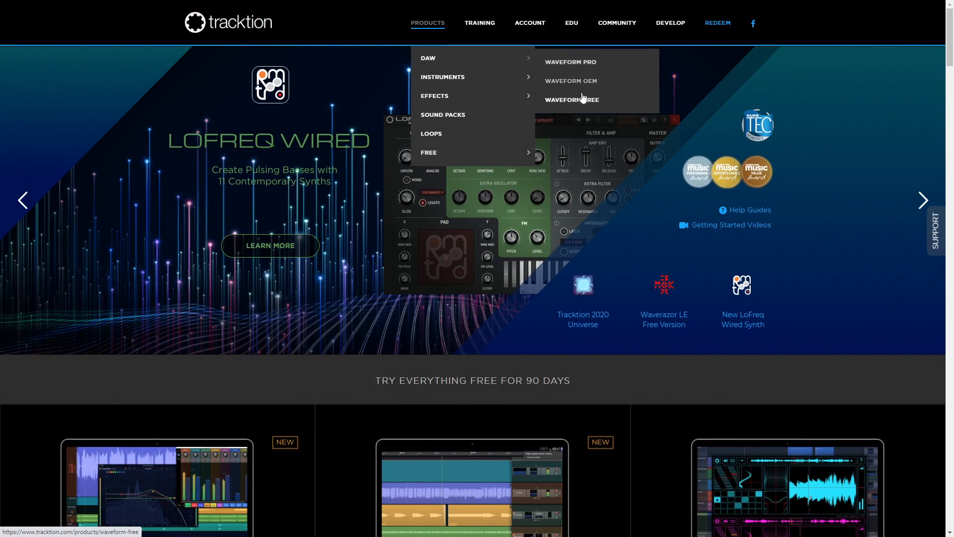
pyautogui.click(583, 101)
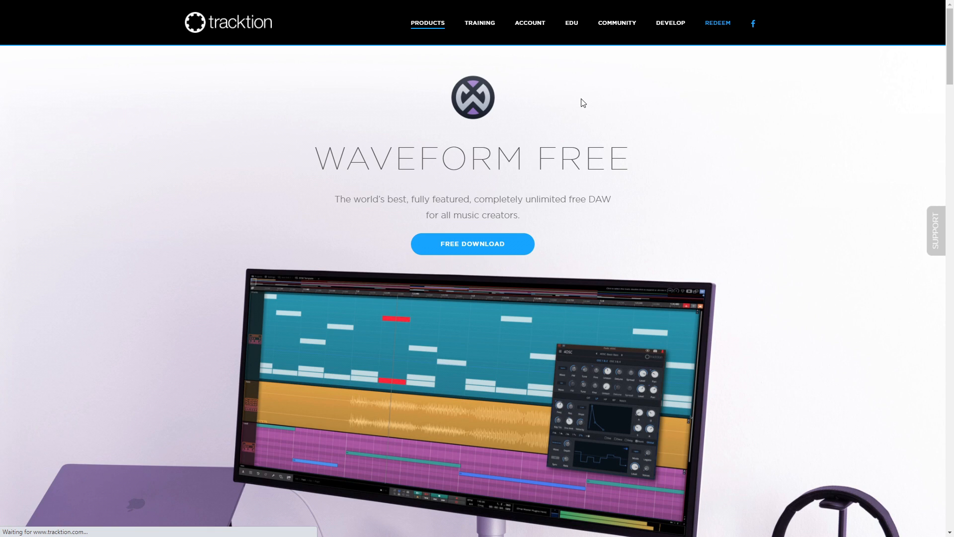
pyautogui.click(443, 249)
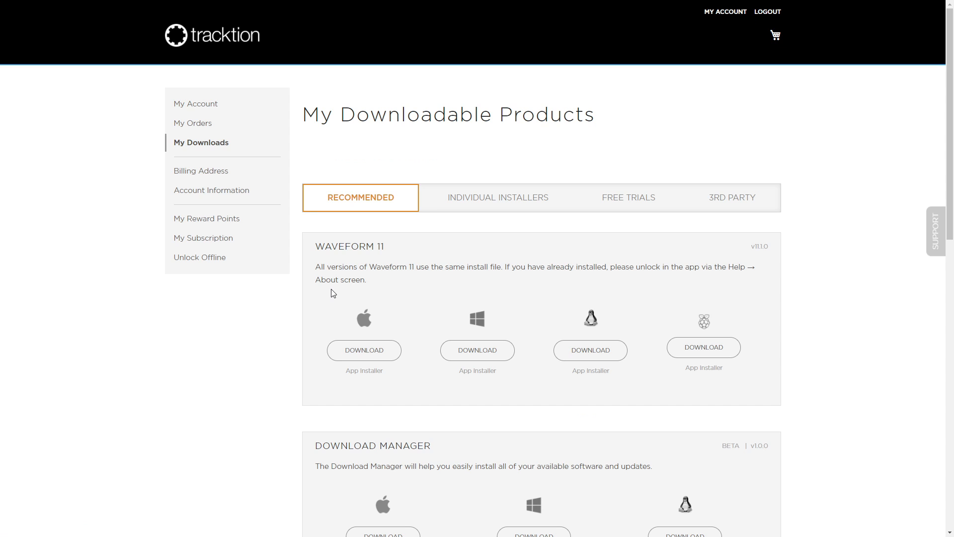
pyautogui.scroll(-5, 333, 293)
pyautogui.scroll(5, 333, 294)
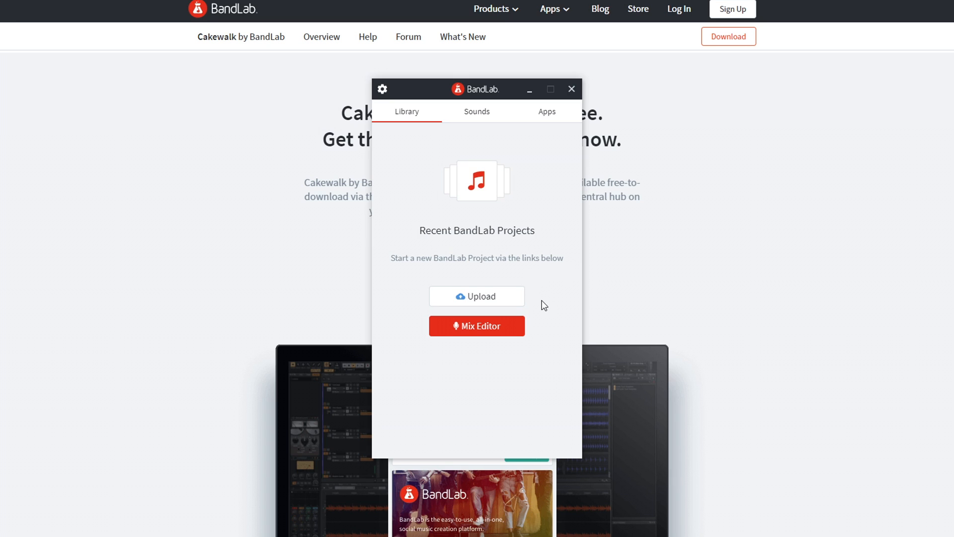
# - Bring BandLab Assistant back over the Cakewalk web page and examine the Cakewalk app's update and add-on options
pyautogui.click(326, 247)
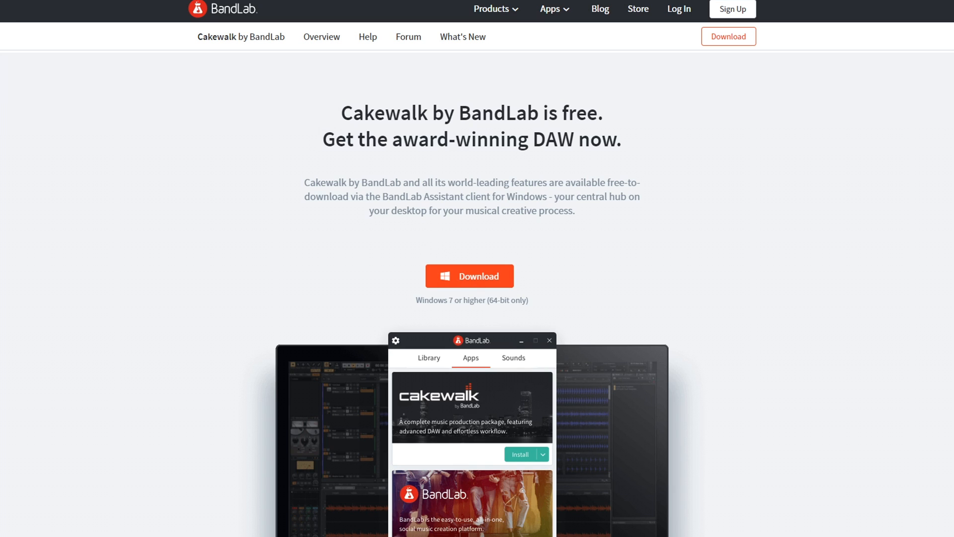
pyautogui.hotkey('alt', 'Tab')
pyautogui.click(554, 113)
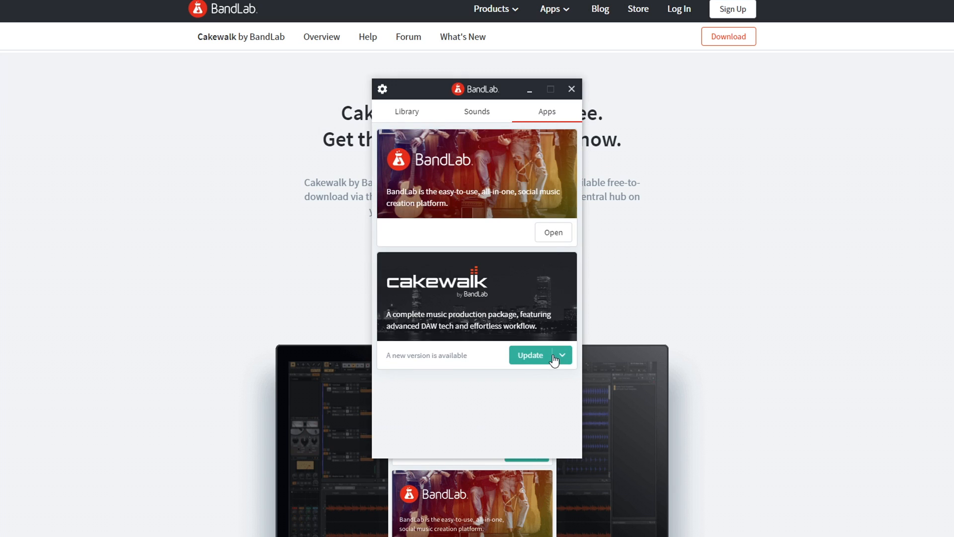
pyautogui.click(554, 356)
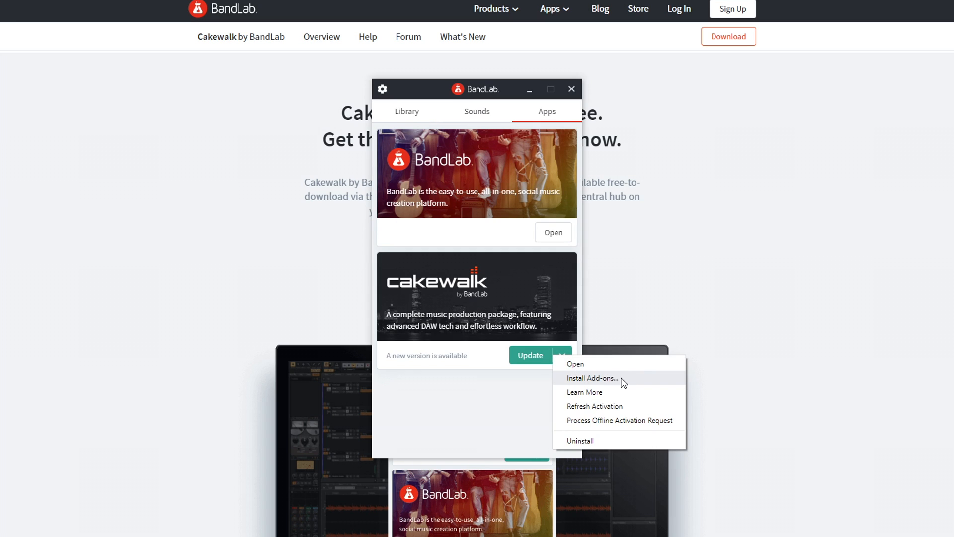
pyautogui.click(449, 413)
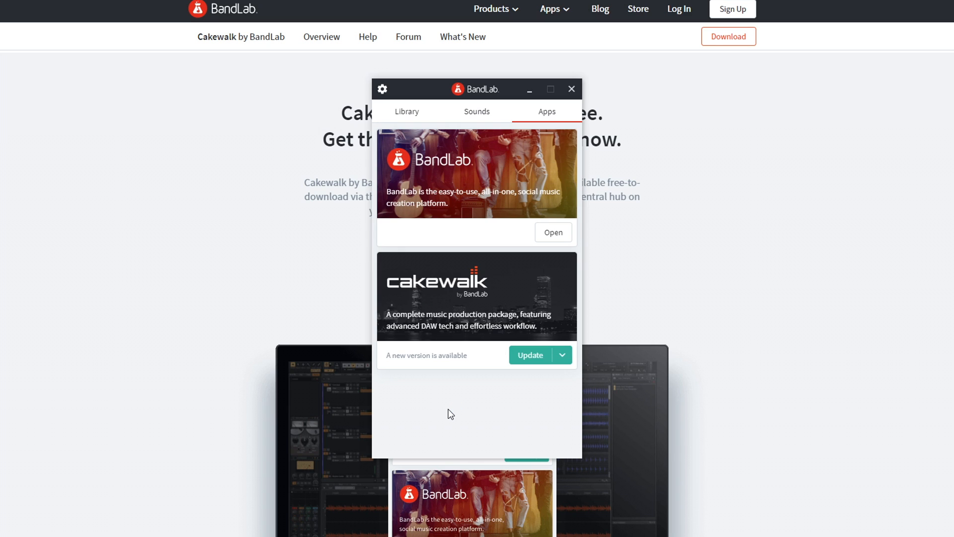
# - Look through the Library, Sounds and Apps sections of BandLab Assistant
pyautogui.click(404, 117)
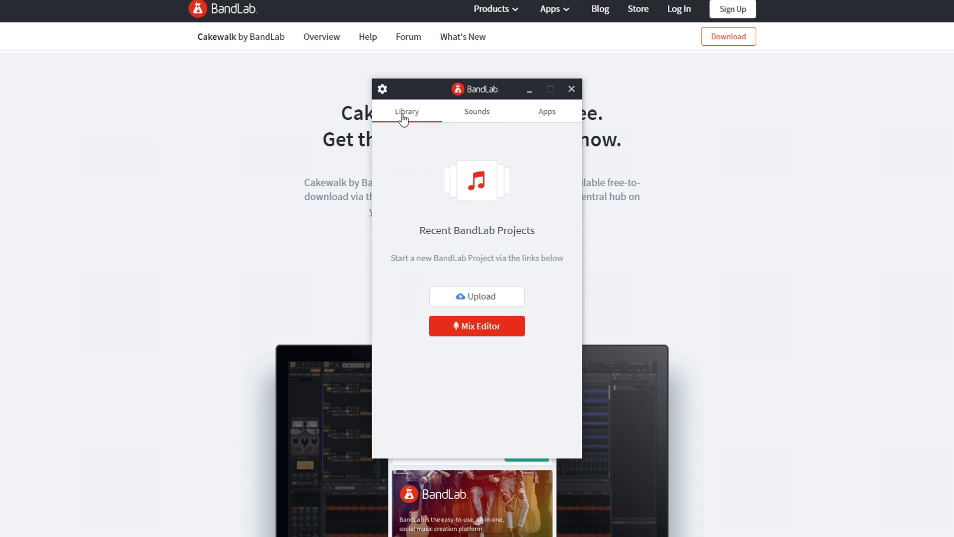
pyautogui.click(538, 112)
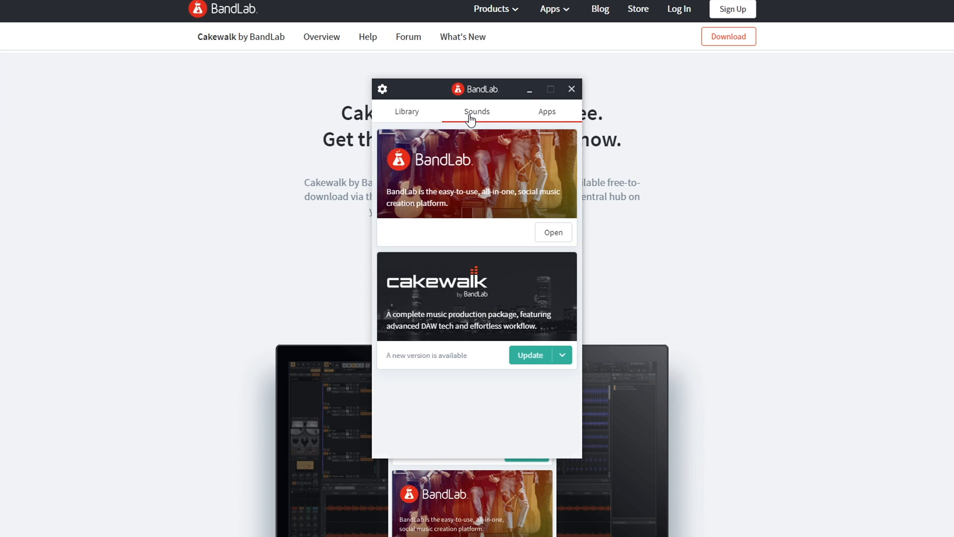
pyautogui.click(412, 118)
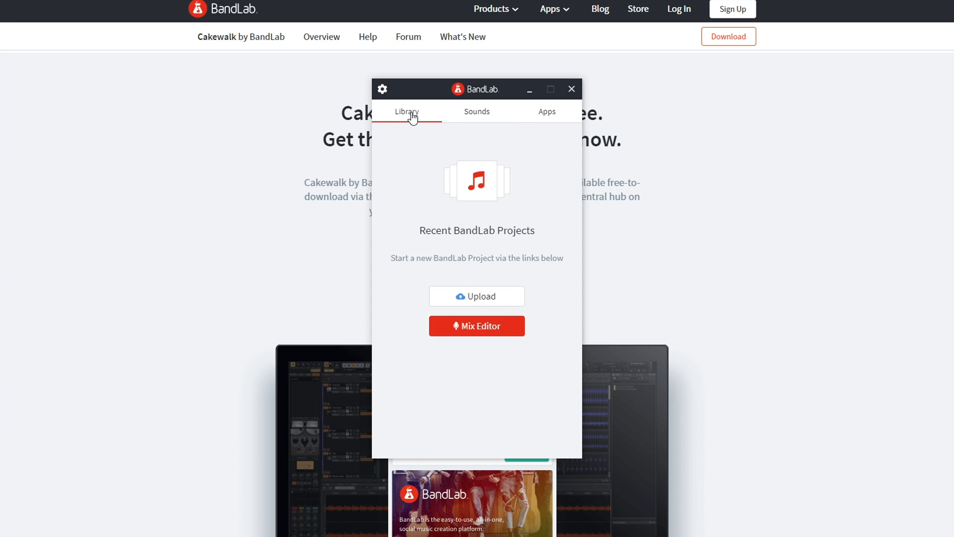
pyautogui.click(513, 117)
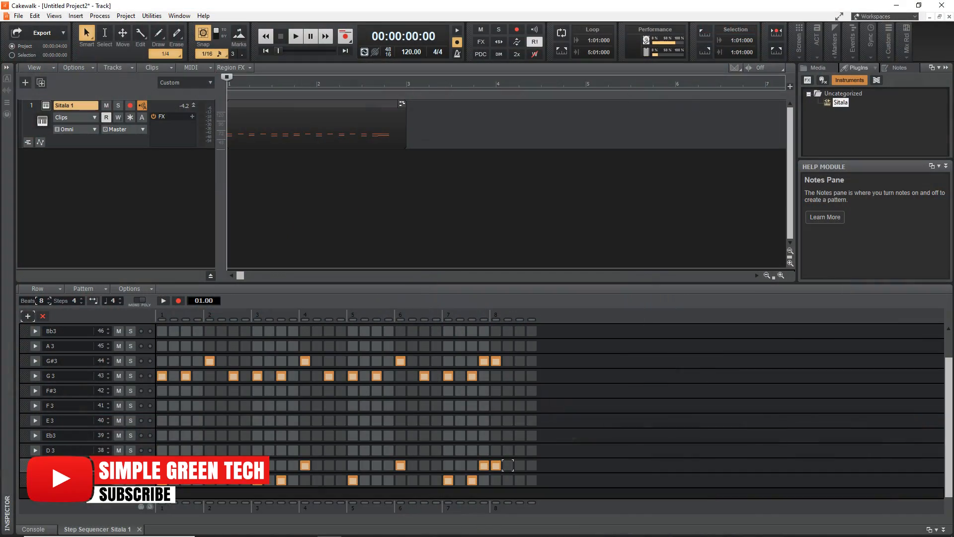
# - In Cakewalk's Sitala 1 step sequencer, expand the Db3 row and adjust the velocities of its hits on beats 2, 4 and 6
pyautogui.click(34, 464)
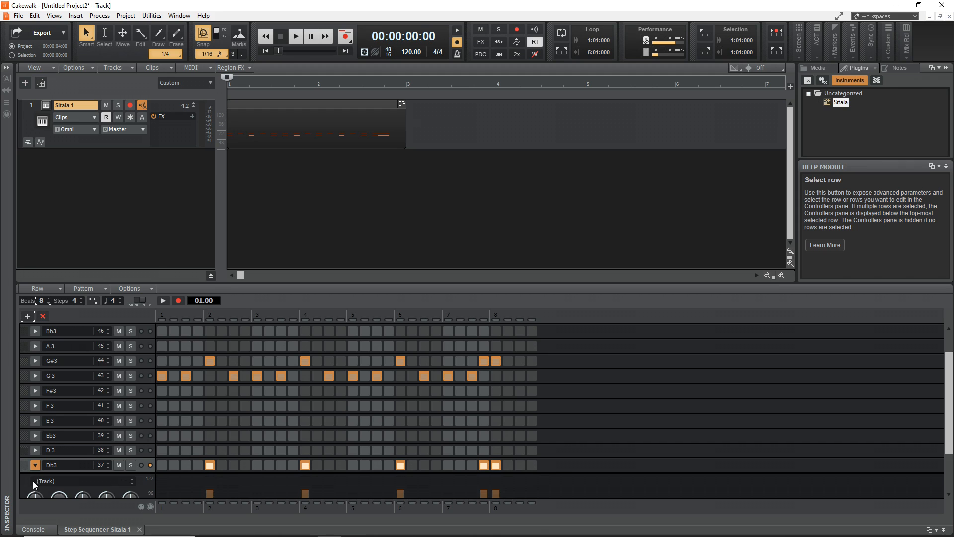
pyautogui.scroll(-3, 33, 481)
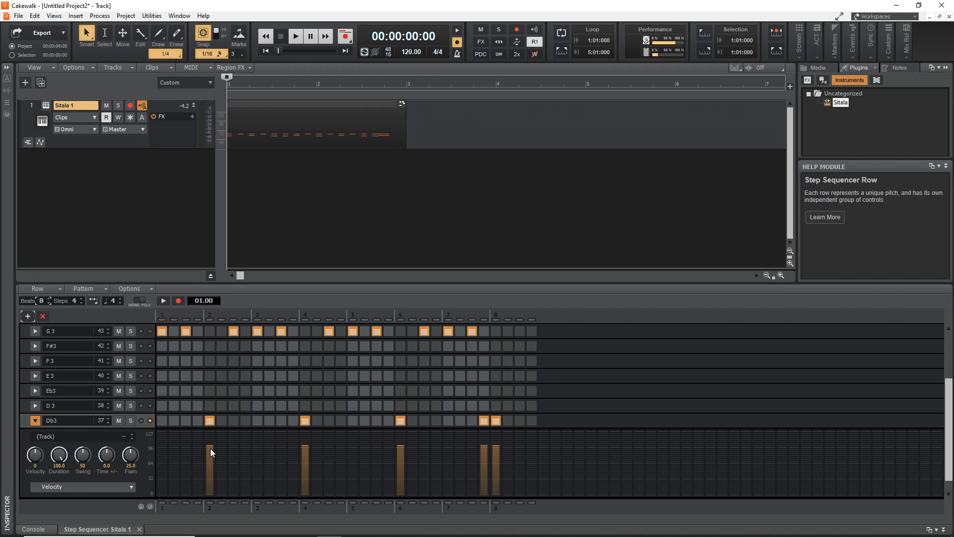
pyautogui.moveTo(213, 447)
pyautogui.mouseDown()
pyautogui.moveTo(215, 469)
pyautogui.moveTo(210, 445)
pyautogui.moveTo(219, 447)
pyautogui.mouseUp()
pyautogui.moveTo(305, 452)
pyautogui.mouseDown()
pyautogui.moveTo(305, 472)
pyautogui.moveTo(307, 441)
pyautogui.moveTo(305, 468)
pyautogui.mouseUp()
pyautogui.moveTo(401, 447)
pyautogui.mouseDown()
pyautogui.moveTo(398, 459)
pyautogui.moveTo(400, 452)
pyautogui.mouseUp()
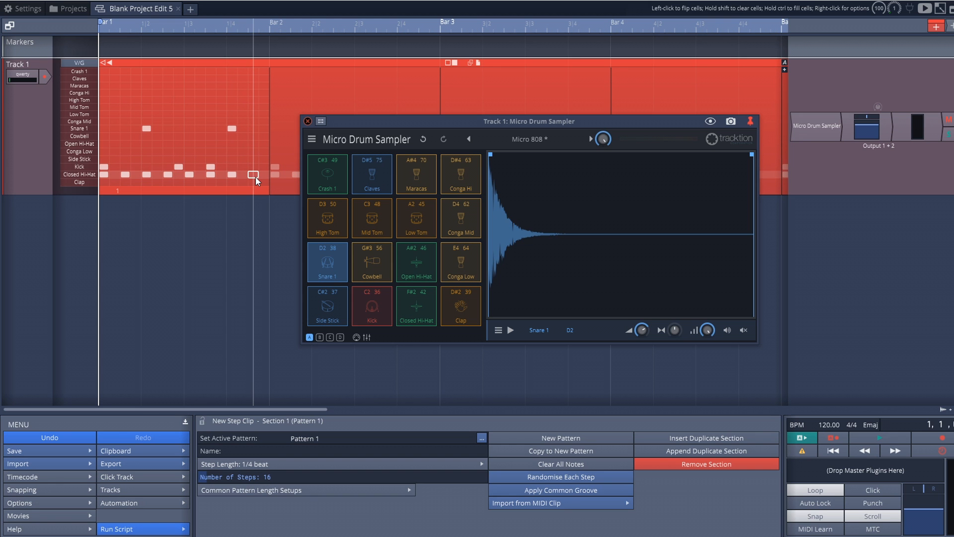
# - In Waveform's Track 1 step clip, add a Closed Hi-Hat hit on step 15 and move the Kick hit from step 8 to step 9
pyautogui.click(255, 176)
pyautogui.click(179, 167)
pyautogui.click(189, 167)
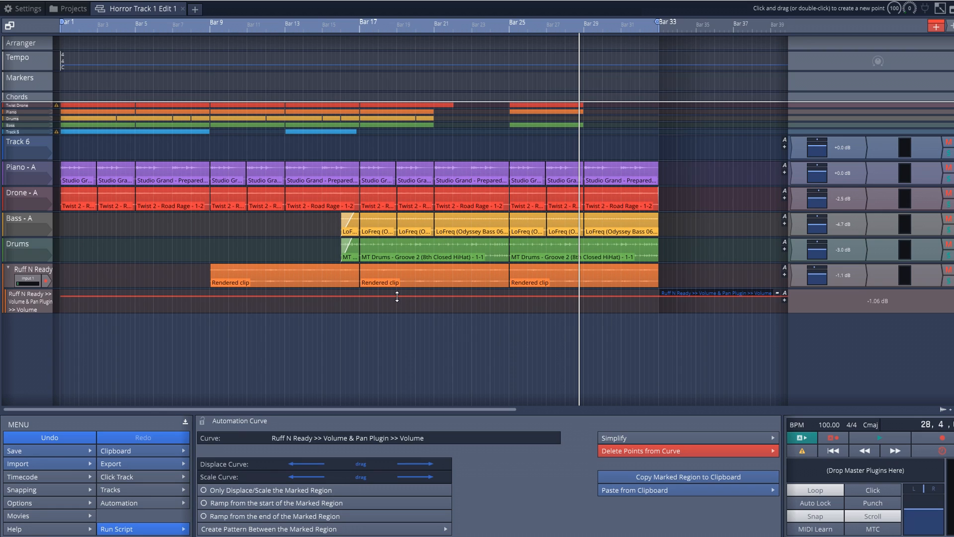
# - In Waveform's Horror Track 1 edit, add an automation point at bar 19 on the Ruff N Ready track's volume curve
pyautogui.doubleClick(397, 296)
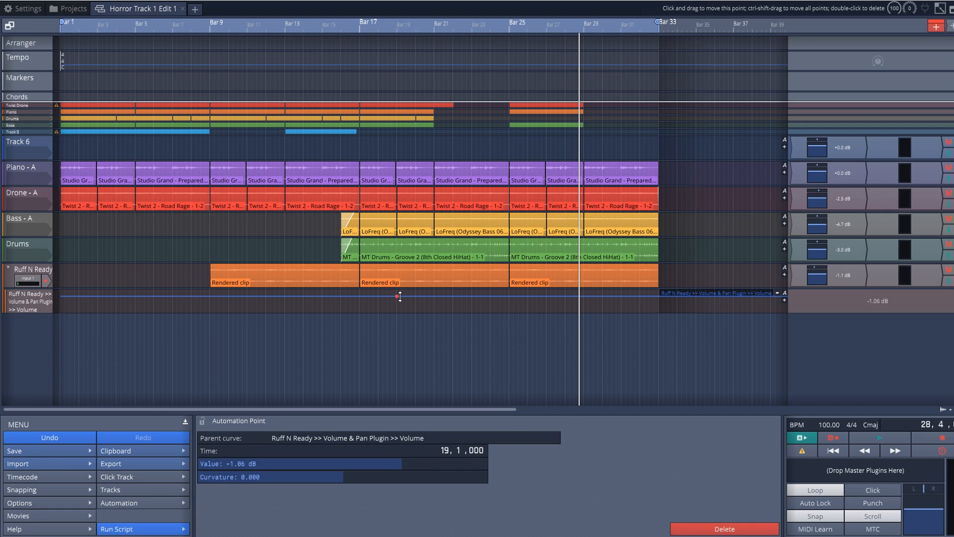
# - Add an automation point at bar 21 on the Ruff N Ready track's volume curve and lower it slightly
pyautogui.doubleClick(435, 296)
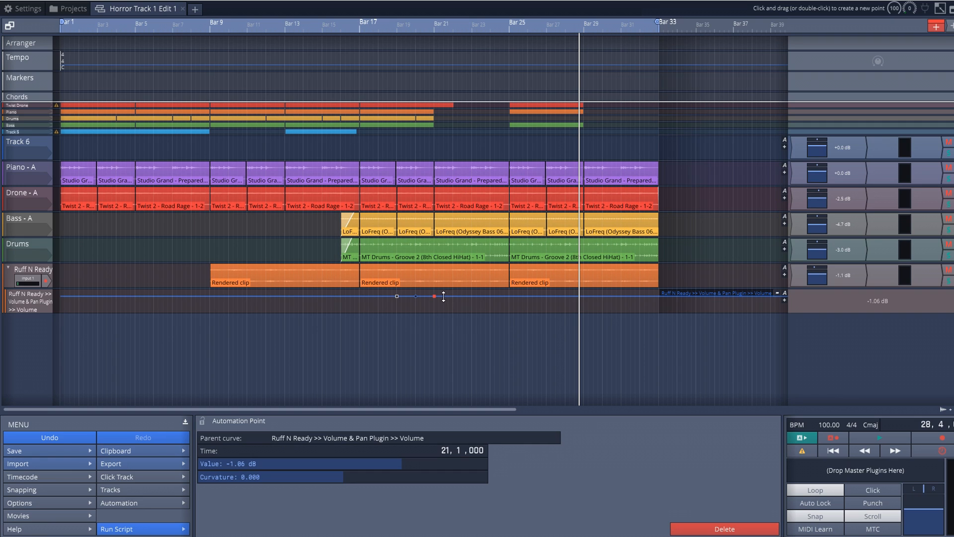
pyautogui.moveTo(435, 296); pyautogui.dragTo(435, 306)
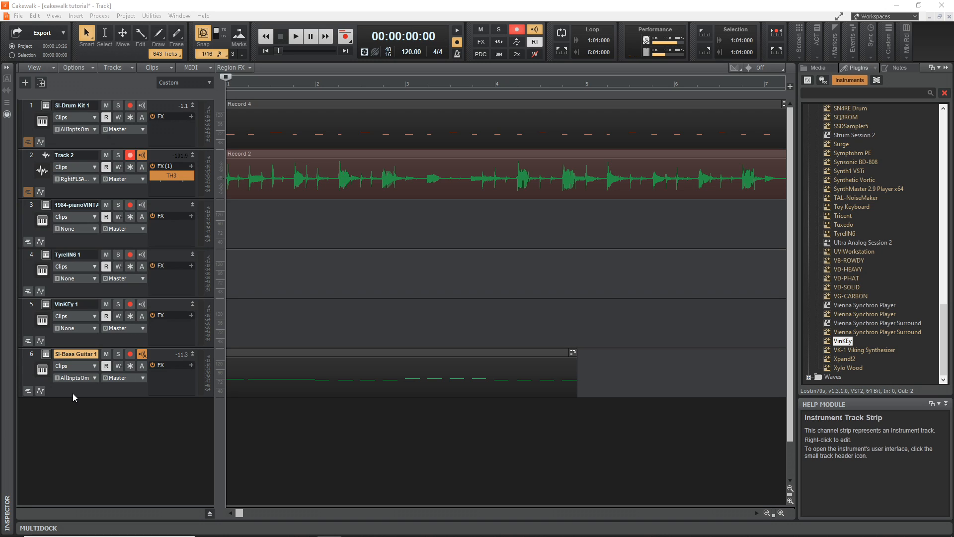
# - In Cakewalk, enlarge the SI-Bass Guitar 1 track to fill the track view, and do the same with Track 2
pyautogui.doubleClick(72, 394)
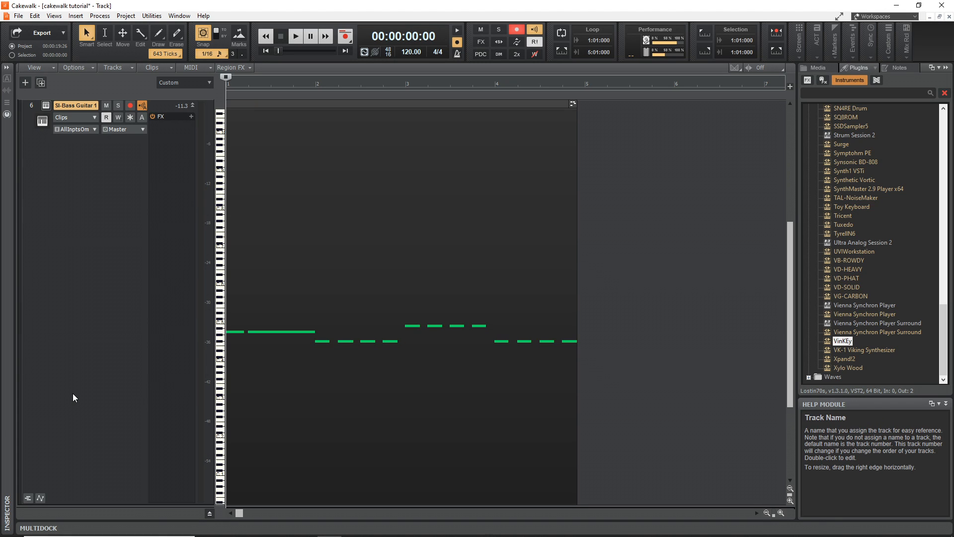
pyautogui.press('space')
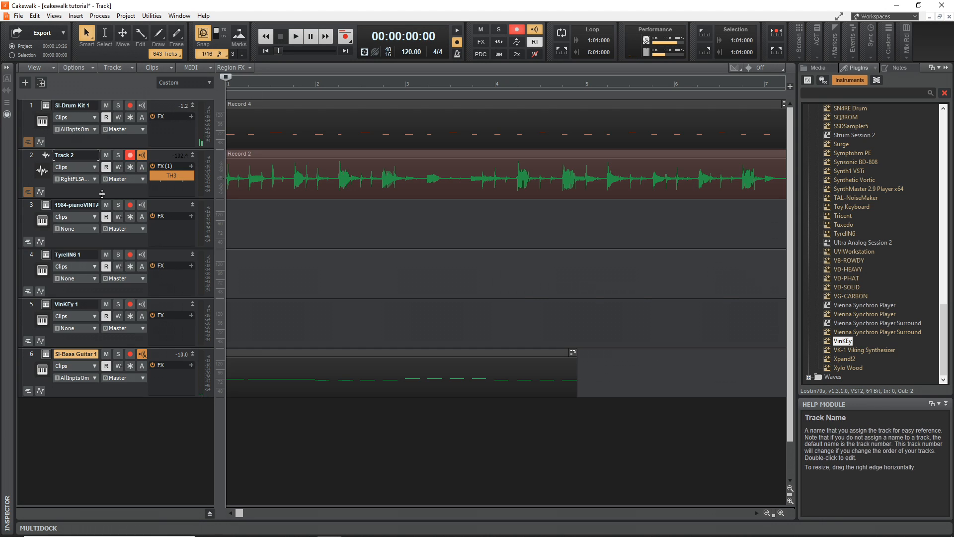
pyautogui.doubleClick(102, 193)
# - Play the Cakewalk project and lower the Master bus volume in the console
pyautogui.press('space')
pyautogui.press('1')
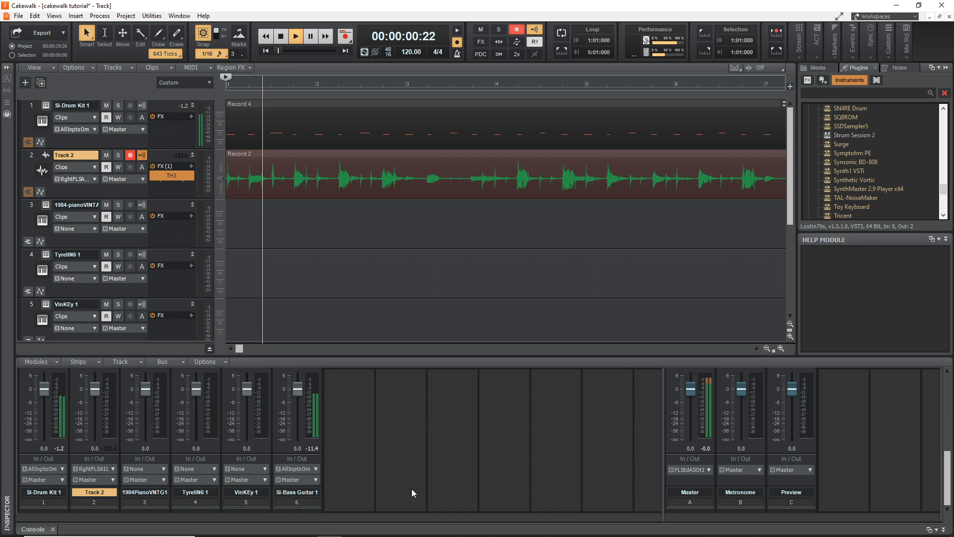
pyautogui.moveTo(692, 389); pyautogui.dragTo(691, 406)
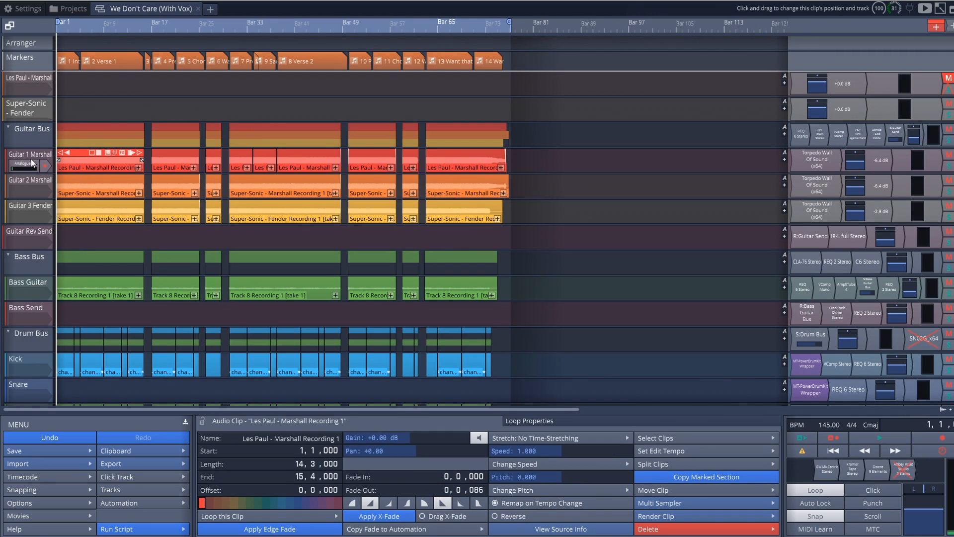
# - In Waveform's We Don't Care (With Vox) edit, expand the height of the Guitar 1 Marshall and Guitar 2 Marshall tracks
pyautogui.doubleClick(24, 152)
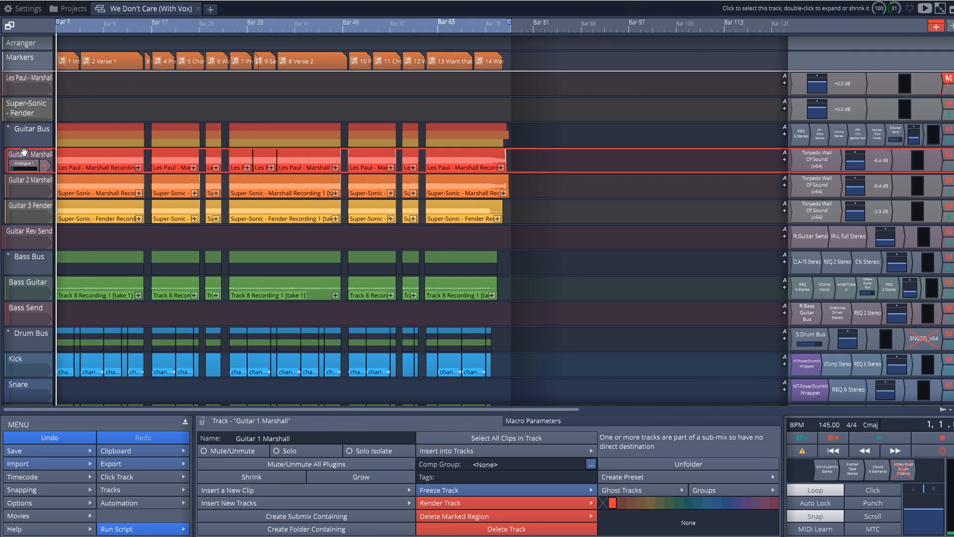
pyautogui.doubleClick(22, 297)
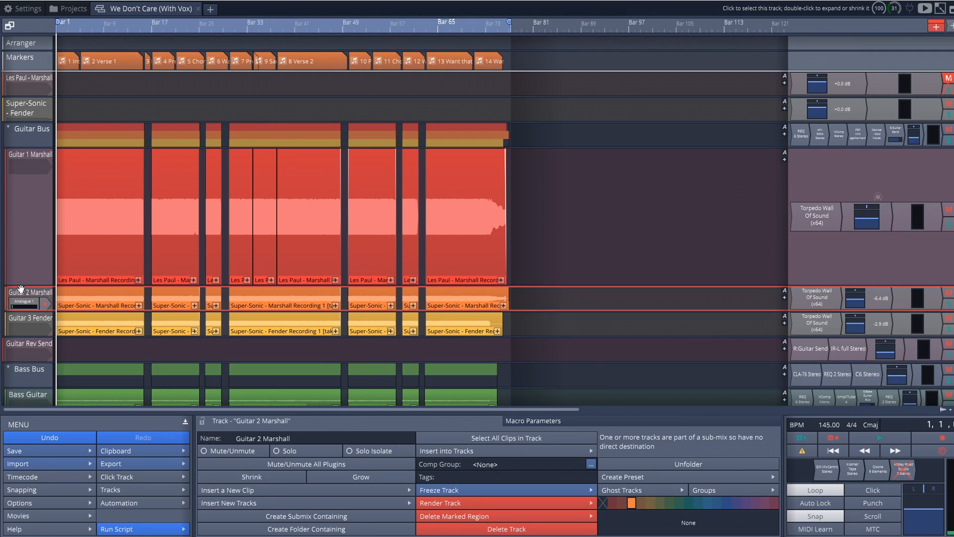
pyautogui.scroll(-2, 22, 235)
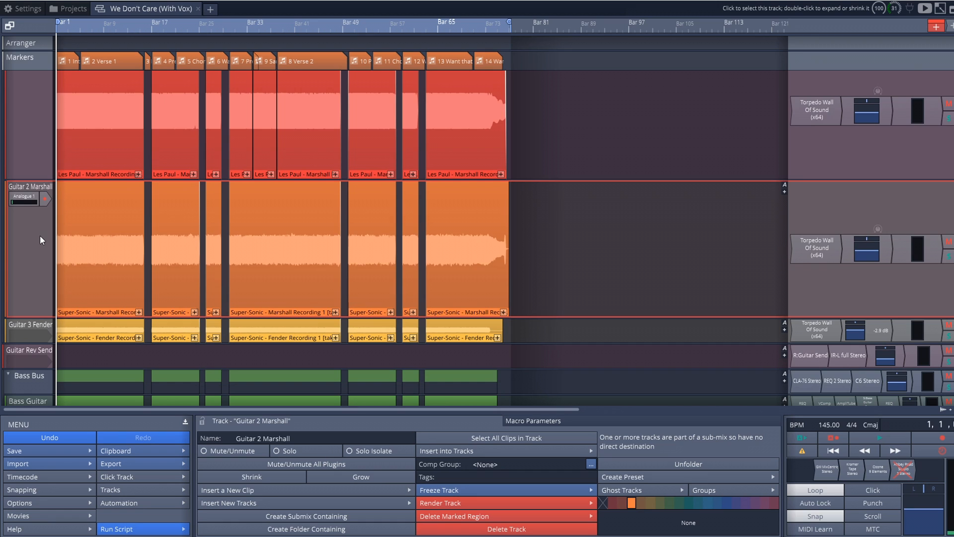
pyautogui.scroll(-4, 40, 235)
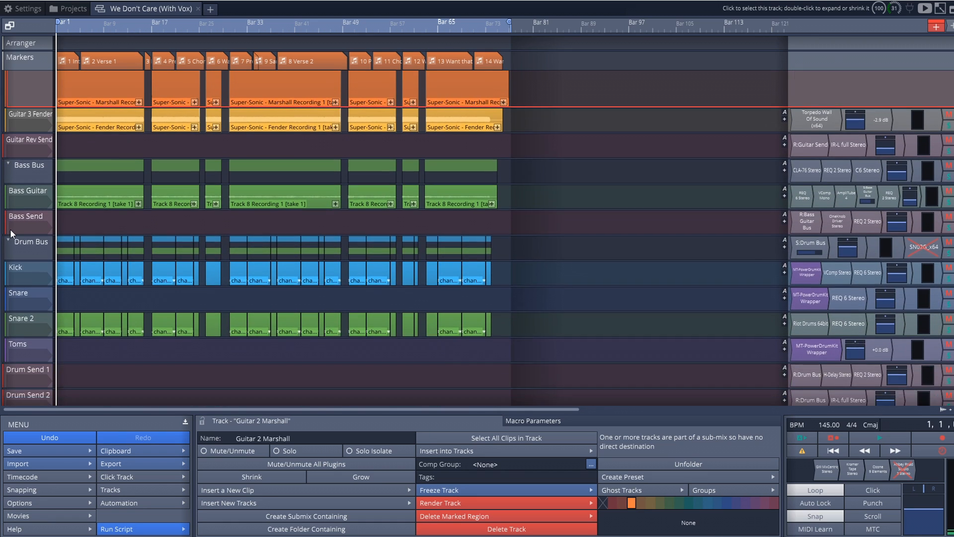
pyautogui.scroll(-1, 10, 228)
pyautogui.scroll(4, 10, 228)
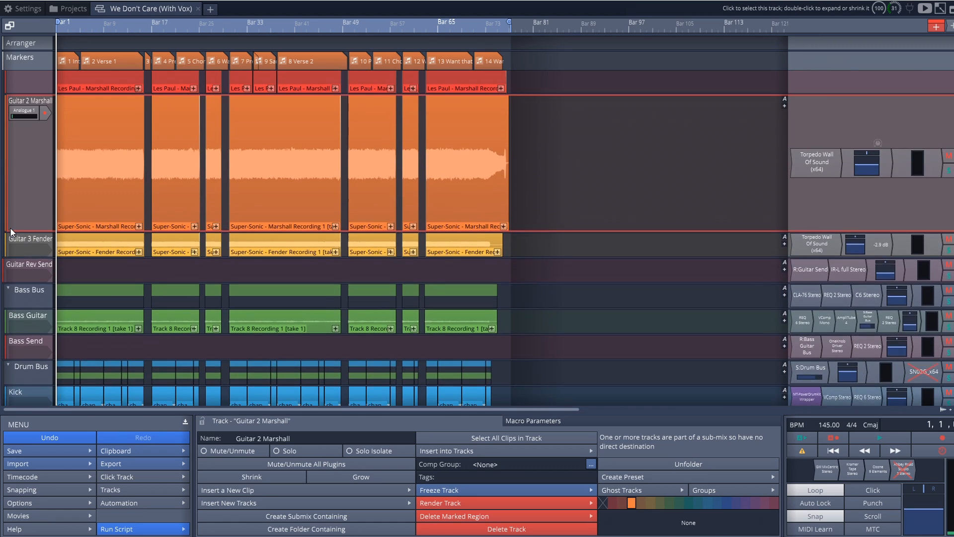
pyautogui.scroll(2, 11, 231)
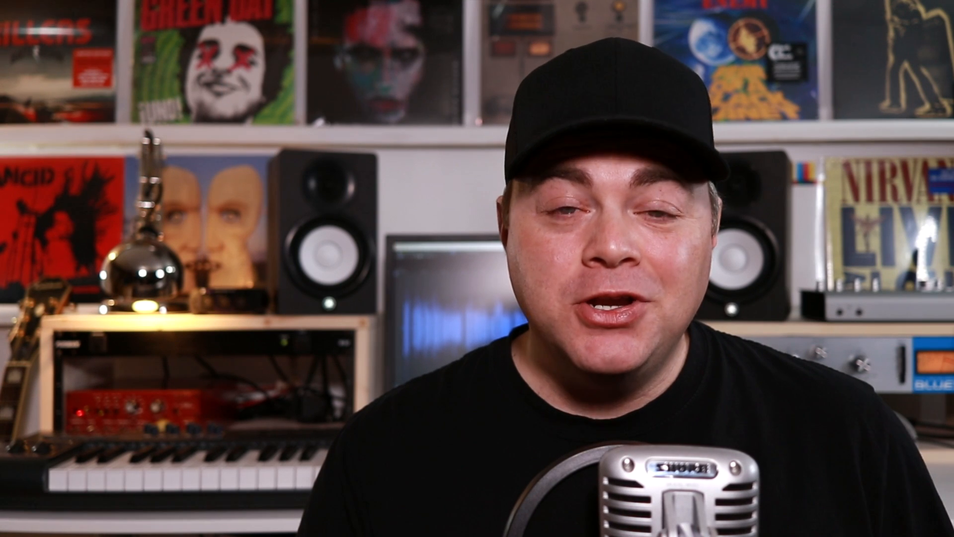